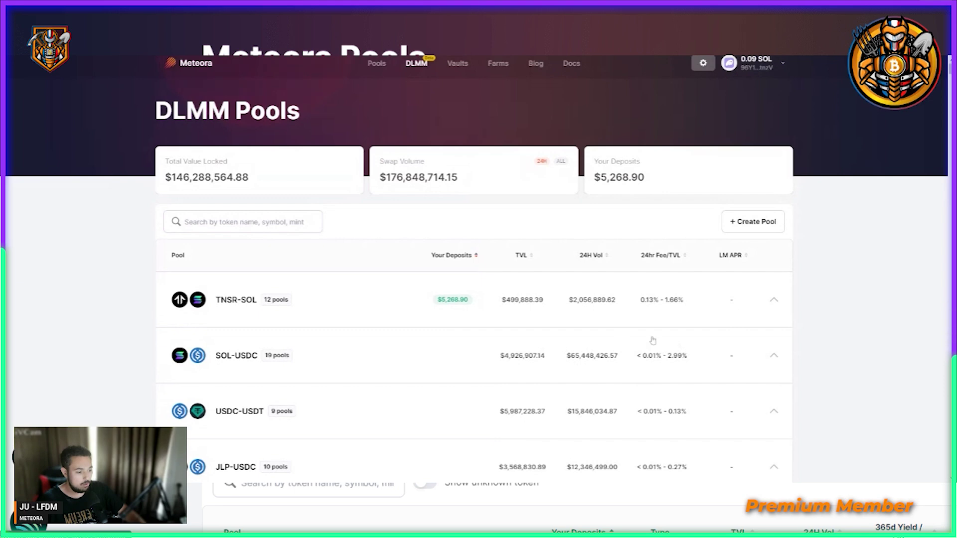
Look up the existing deposit in the TNSR-SOL pool with bin step 20 and return to the DLMM pool list.
{"action": "left_click", "coordinate": [698, 297]}
{"action": "scroll", "coordinate": [658, 391], "scroll_direction": "down", "scroll_amount": 3}
{"action": "scroll", "coordinate": [657, 394], "scroll_direction": "up", "scroll_amount": 1}
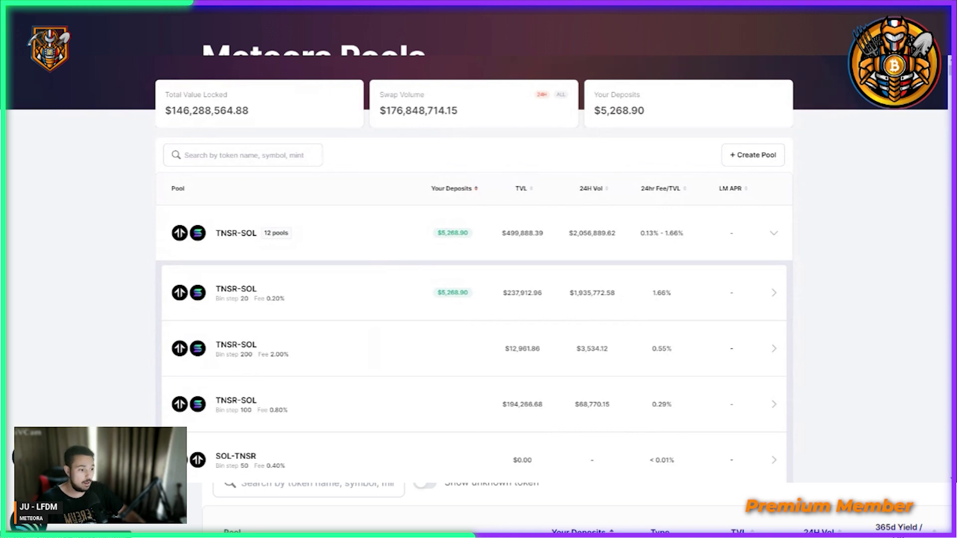
{"action": "left_click", "coordinate": [683, 292]}
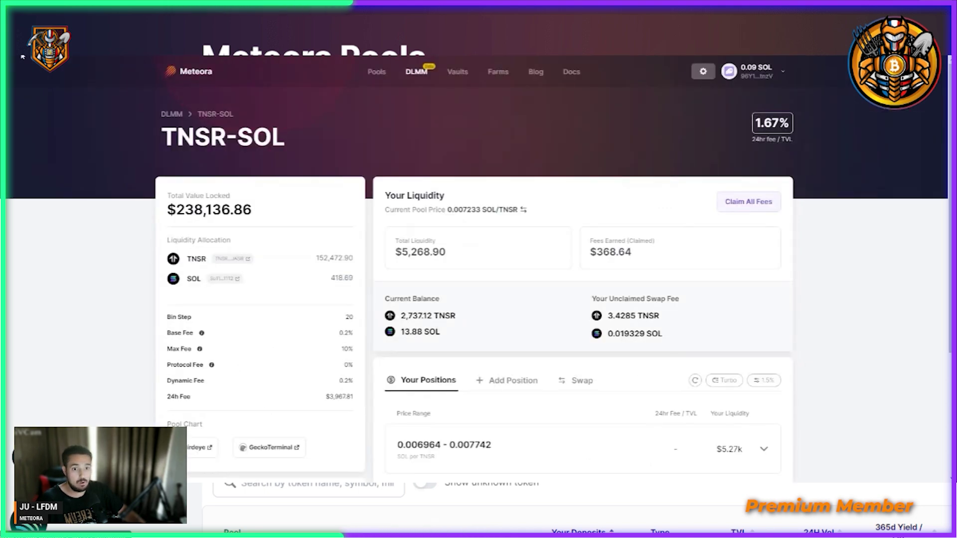
{"action": "key", "text": "alt+Left"}
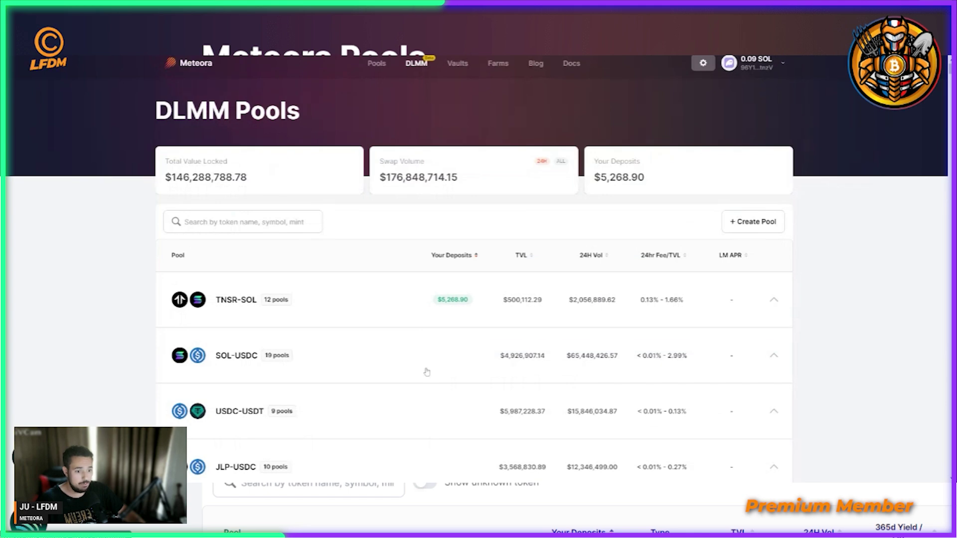
Compare the bin steps, fees, liquidity and 24-hour fee/TVL ratios of the SOL-USDC pools.
{"action": "left_click", "coordinate": [698, 369]}
{"action": "scroll", "coordinate": [688, 392], "scroll_direction": "down", "scroll_amount": 10}
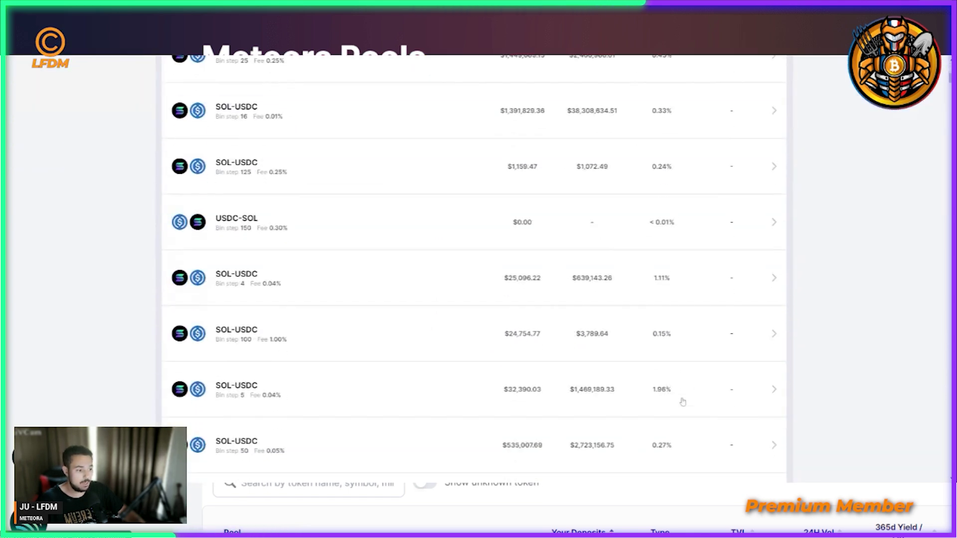
{"action": "scroll", "coordinate": [673, 393], "scroll_direction": "down", "scroll_amount": 5}
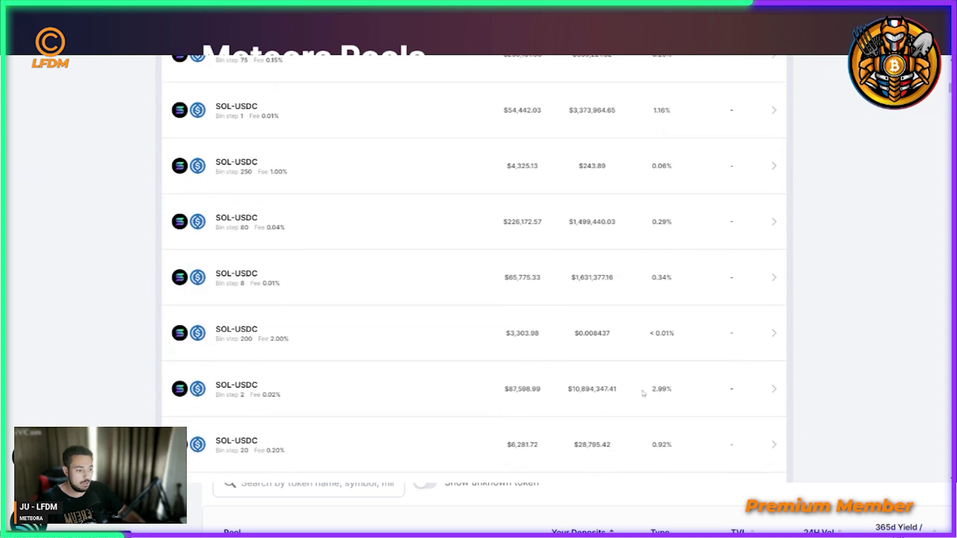
{"action": "scroll", "coordinate": [642, 395], "scroll_direction": "up", "scroll_amount": 5}
{"action": "scroll", "coordinate": [642, 394], "scroll_direction": "up", "scroll_amount": 10}
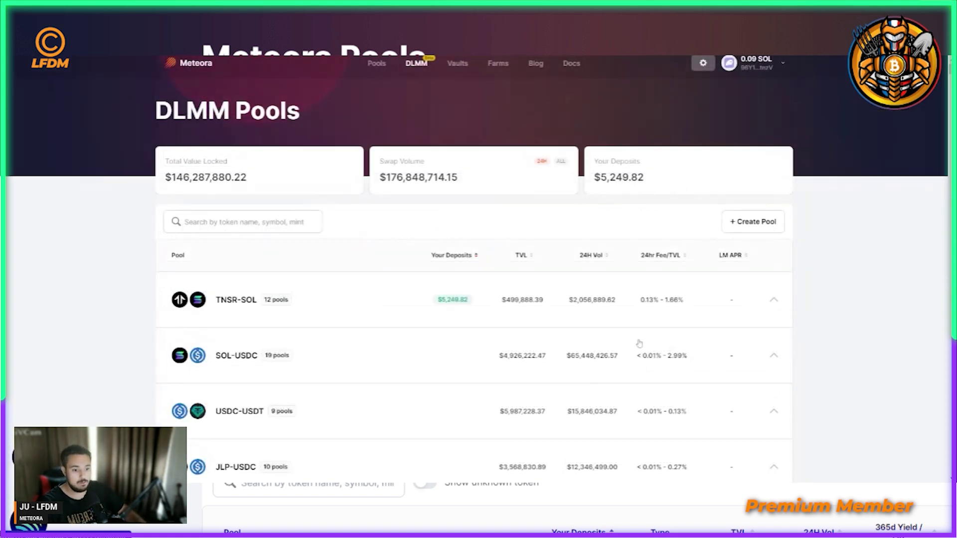
Open the SOL-USDC pool with bin step 15 and a 0.15% fee.
{"action": "left_click", "coordinate": [359, 354]}
{"action": "scroll", "coordinate": [349, 364], "scroll_direction": "down", "scroll_amount": 3}
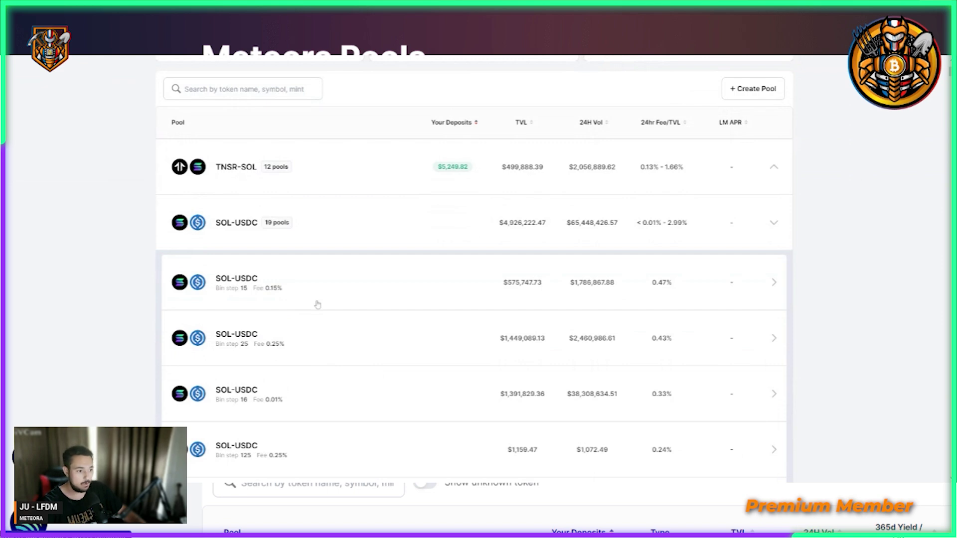
{"action": "scroll", "coordinate": [379, 344], "scroll_direction": "down", "scroll_amount": 1}
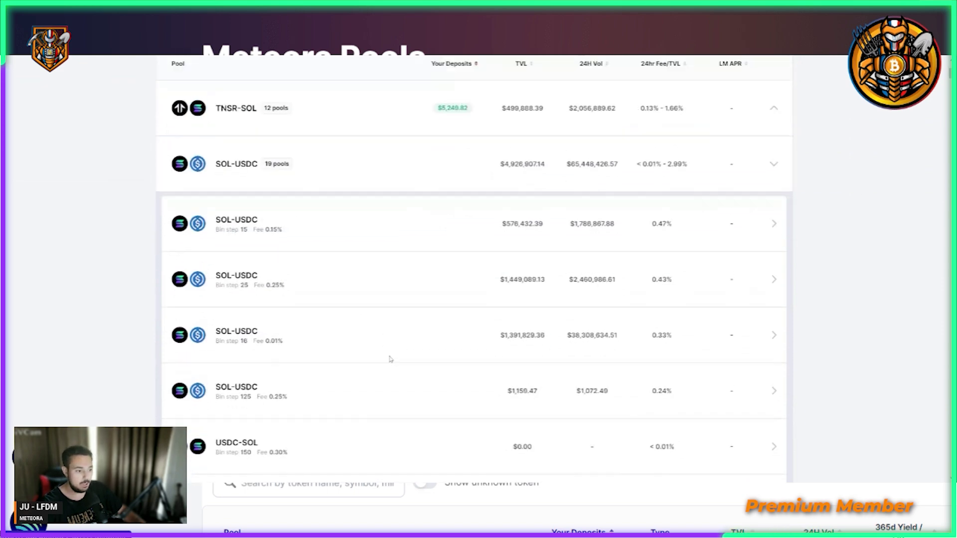
{"action": "scroll", "coordinate": [390, 359], "scroll_direction": "up", "scroll_amount": 3}
{"action": "left_click", "coordinate": [322, 372]}
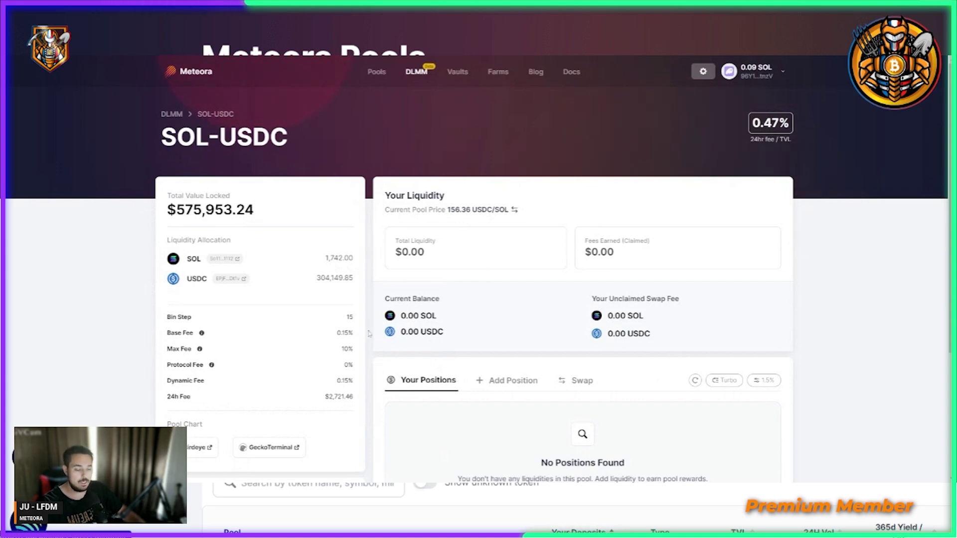
Start adding liquidity to the pool as a new position.
{"action": "scroll", "coordinate": [538, 260], "scroll_direction": "down", "scroll_amount": 1}
{"action": "scroll", "coordinate": [539, 260], "scroll_direction": "down", "scroll_amount": 3}
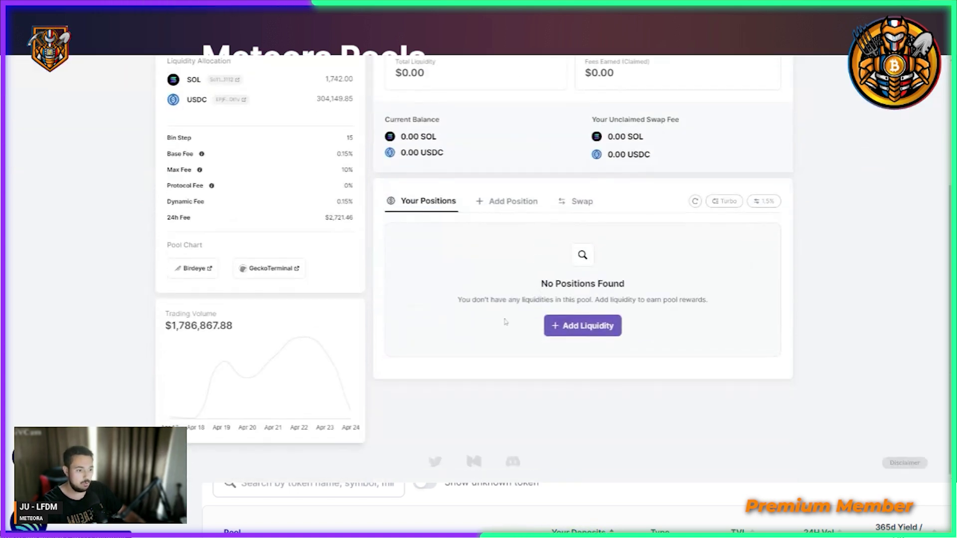
{"action": "left_click", "coordinate": [585, 331]}
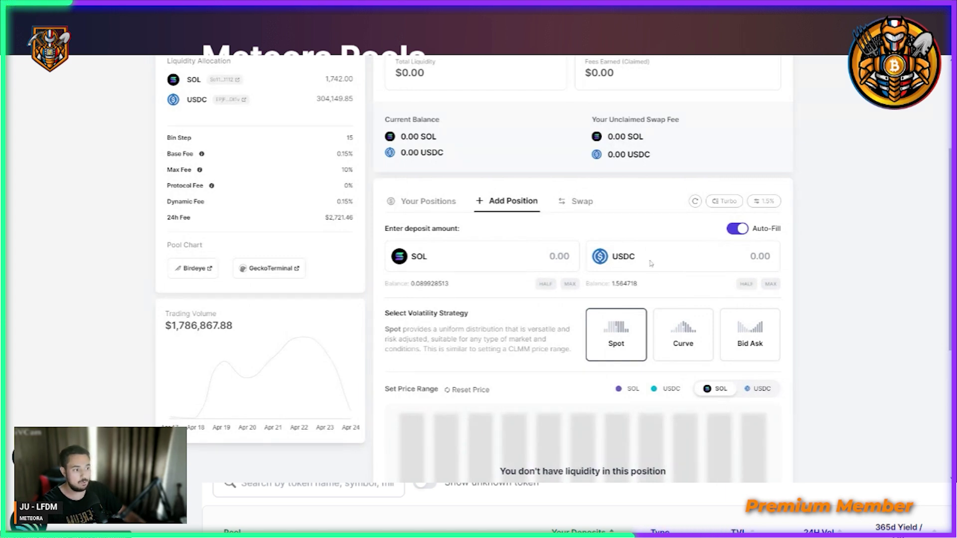
{"action": "scroll", "coordinate": [724, 260], "scroll_direction": "up", "scroll_amount": 4}
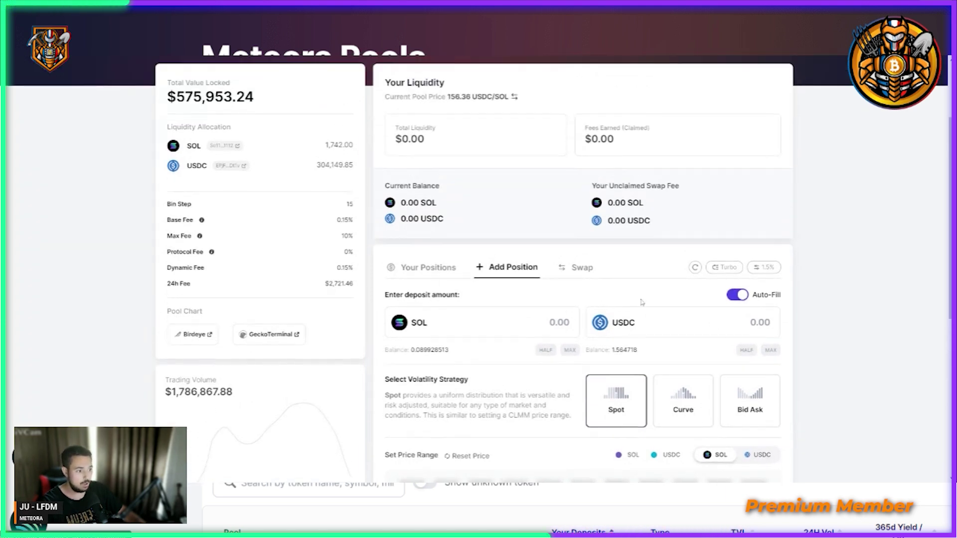
Set the swap slippage to 0.1%, keep the liquidity slippage at 1.5%, and save the transaction settings.
{"action": "scroll", "coordinate": [725, 261], "scroll_direction": "down", "scroll_amount": 3}
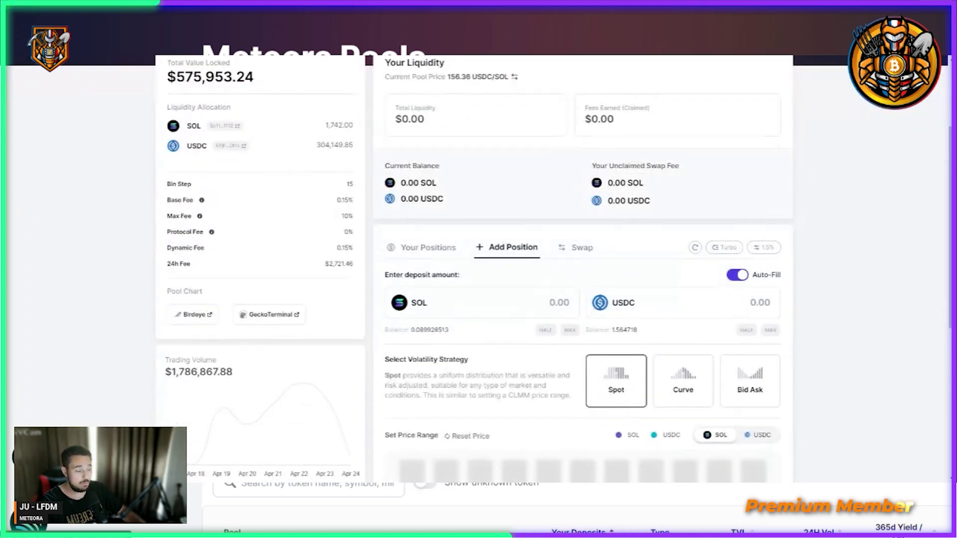
{"action": "left_click", "coordinate": [725, 251]}
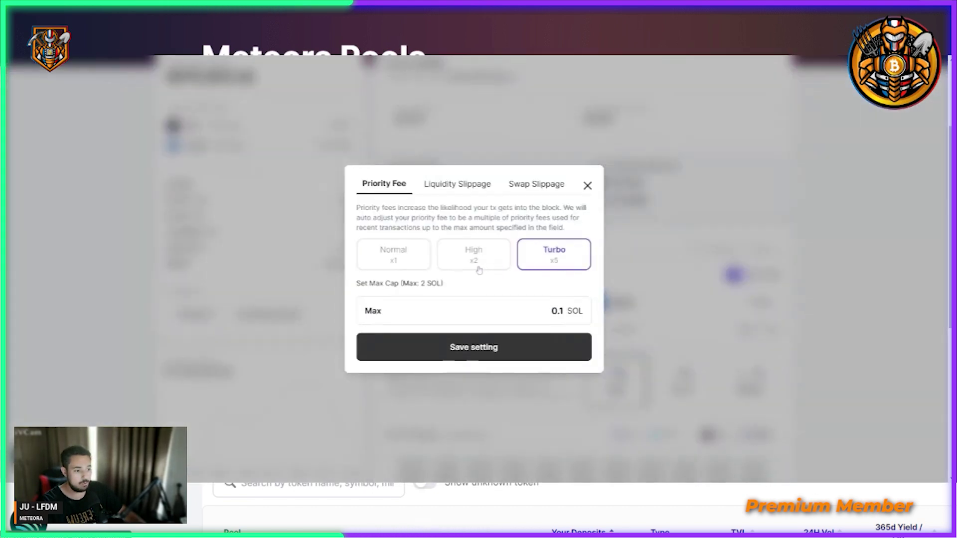
{"action": "left_click", "coordinate": [474, 192]}
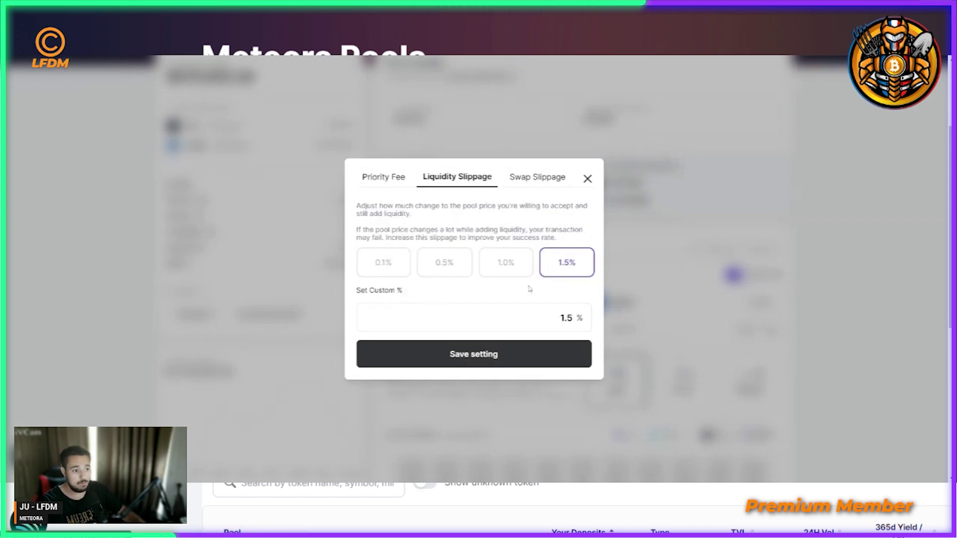
{"action": "left_click", "coordinate": [514, 277]}
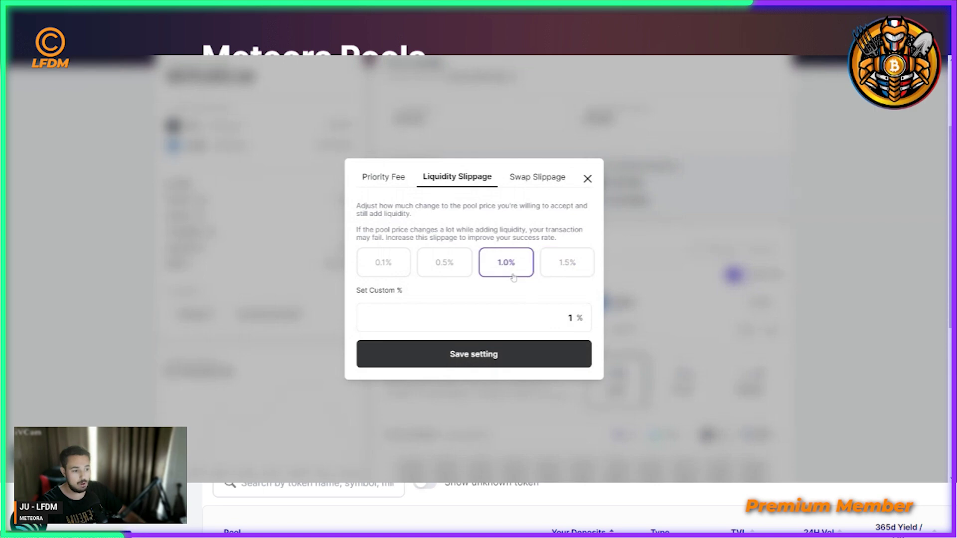
{"action": "left_click", "coordinate": [553, 273]}
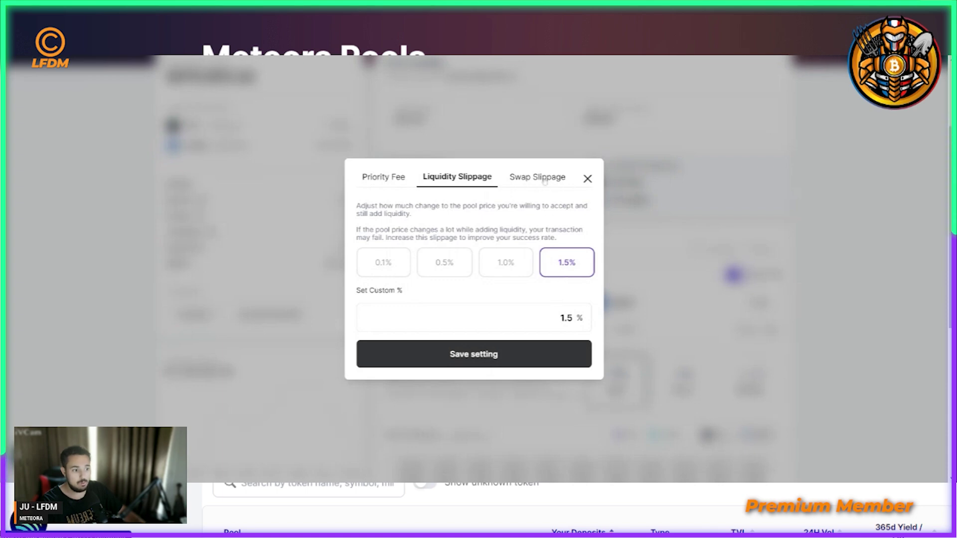
{"action": "left_click", "coordinate": [543, 178]}
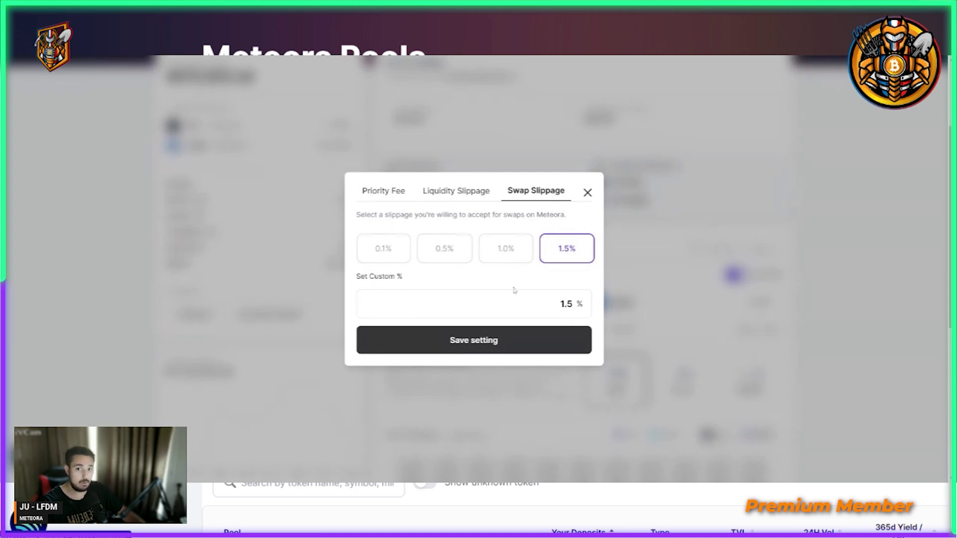
{"action": "left_click", "coordinate": [392, 261]}
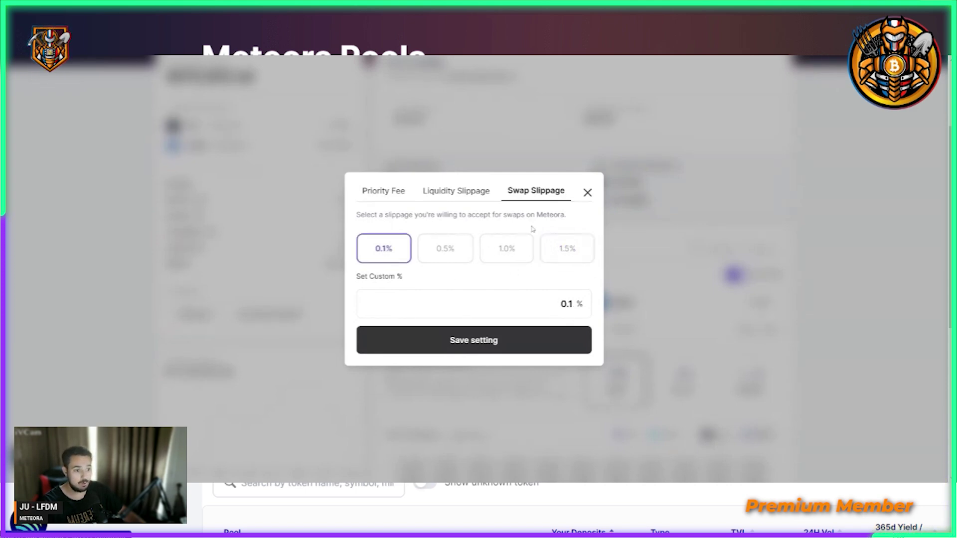
{"action": "left_click", "coordinate": [503, 352]}
Enter the maximum USDC balance, 1.564718, as the deposit amount and examine the Spot distribution across the price range.
{"action": "scroll", "coordinate": [646, 248], "scroll_direction": "down", "scroll_amount": 1}
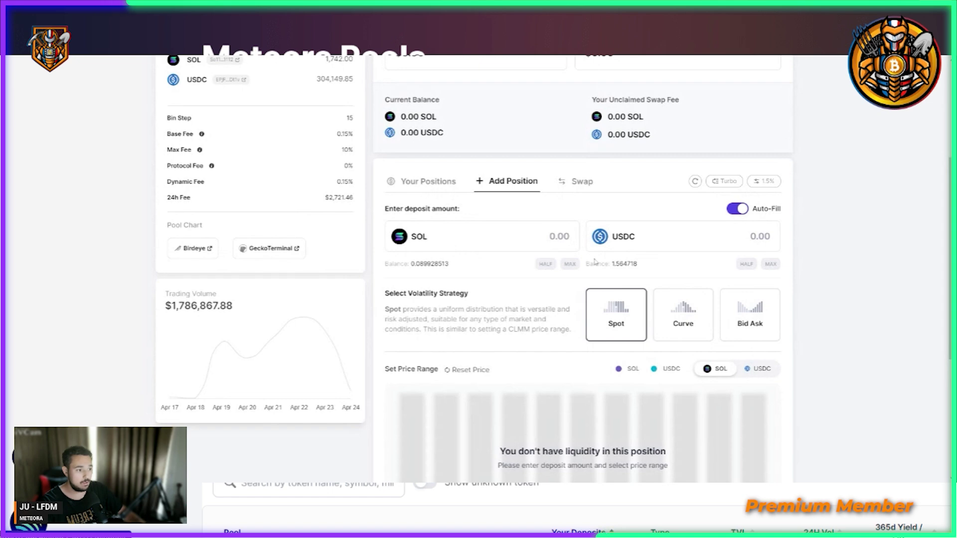
{"action": "left_click", "coordinate": [770, 263]}
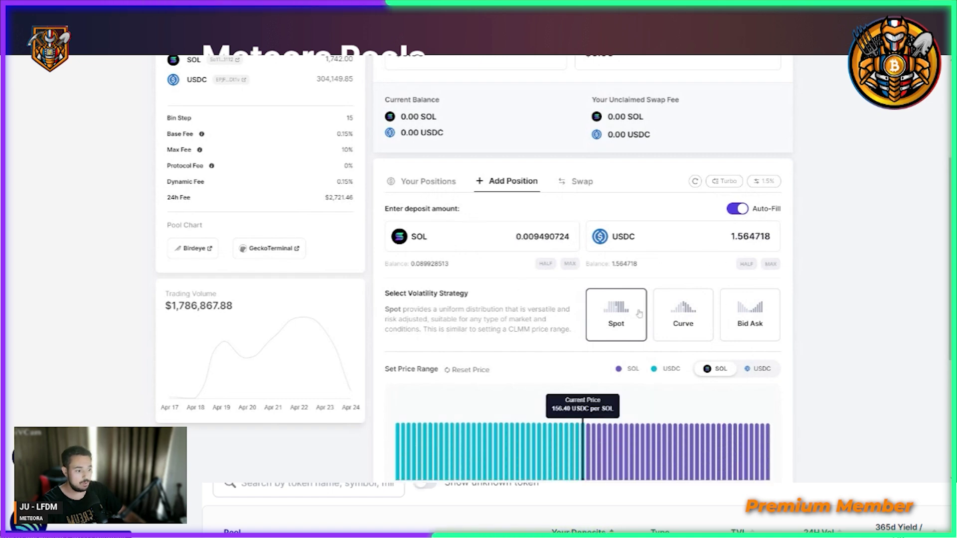
{"action": "scroll", "coordinate": [550, 264], "scroll_direction": "down", "scroll_amount": 1}
{"action": "scroll", "coordinate": [766, 268], "scroll_direction": "down", "scroll_amount": 1}
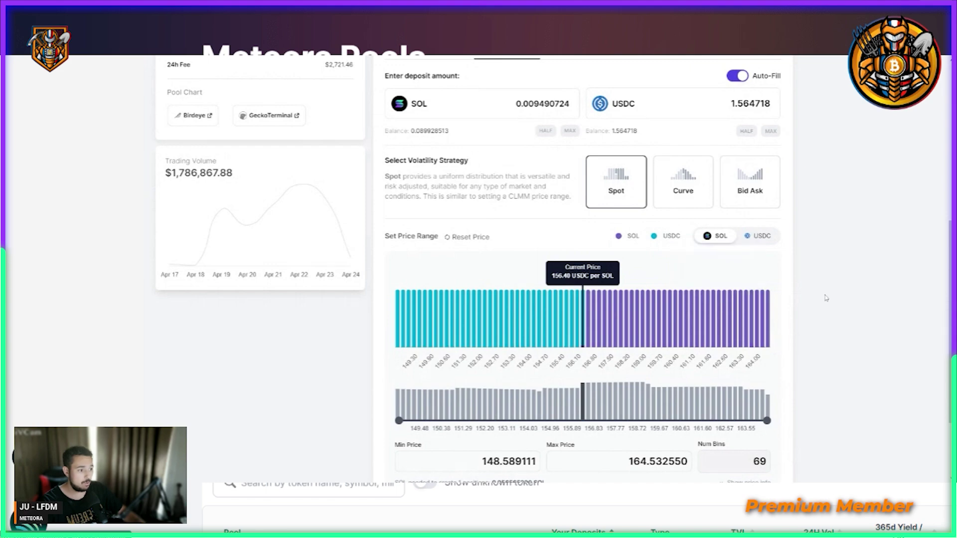
{"action": "scroll", "coordinate": [817, 298], "scroll_direction": "down", "scroll_amount": 2}
{"action": "scroll", "coordinate": [604, 375], "scroll_direction": "up", "scroll_amount": 5}
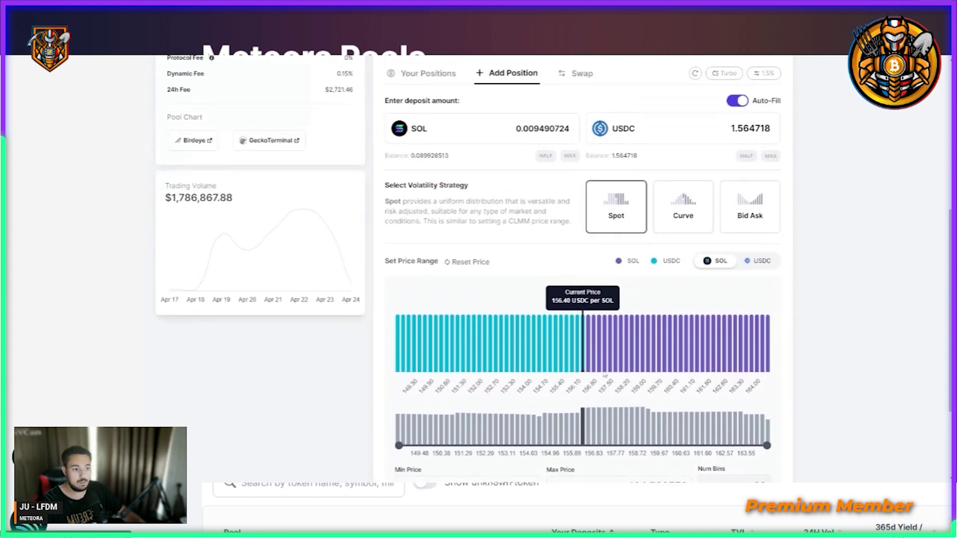
{"action": "scroll", "coordinate": [579, 302], "scroll_direction": "up", "scroll_amount": 3}
{"action": "scroll", "coordinate": [578, 302], "scroll_direction": "down", "scroll_amount": 7}
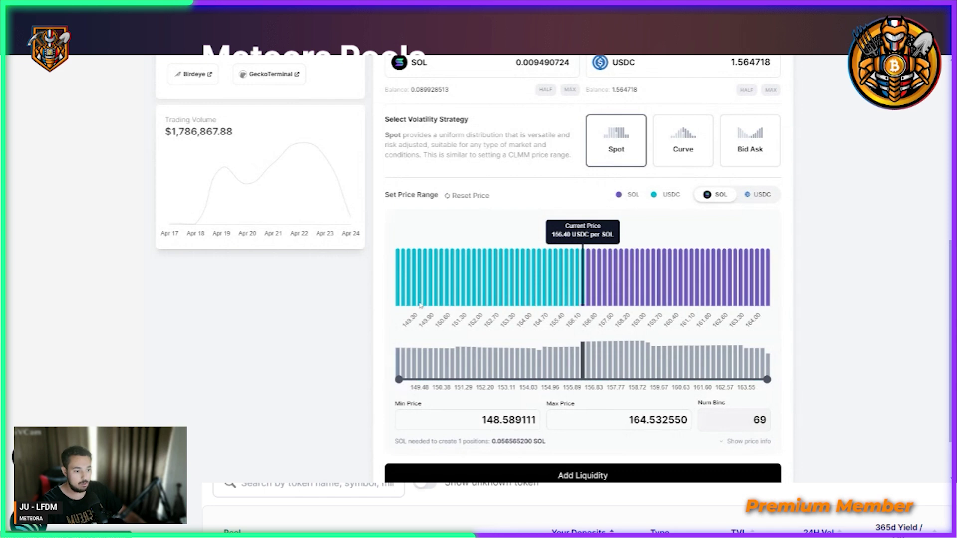
{"action": "mouse_move", "coordinate": [399, 303]}
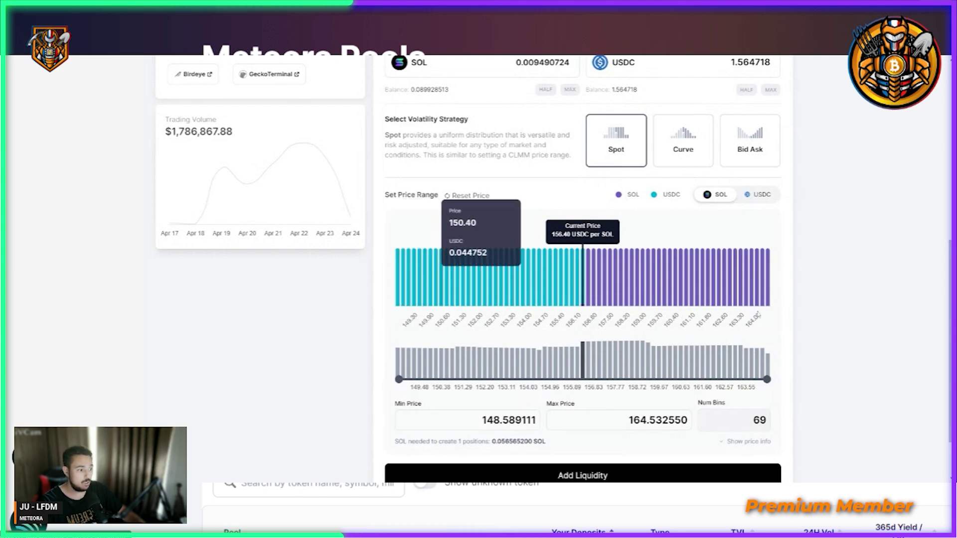
{"action": "mouse_move", "coordinate": [766, 307]}
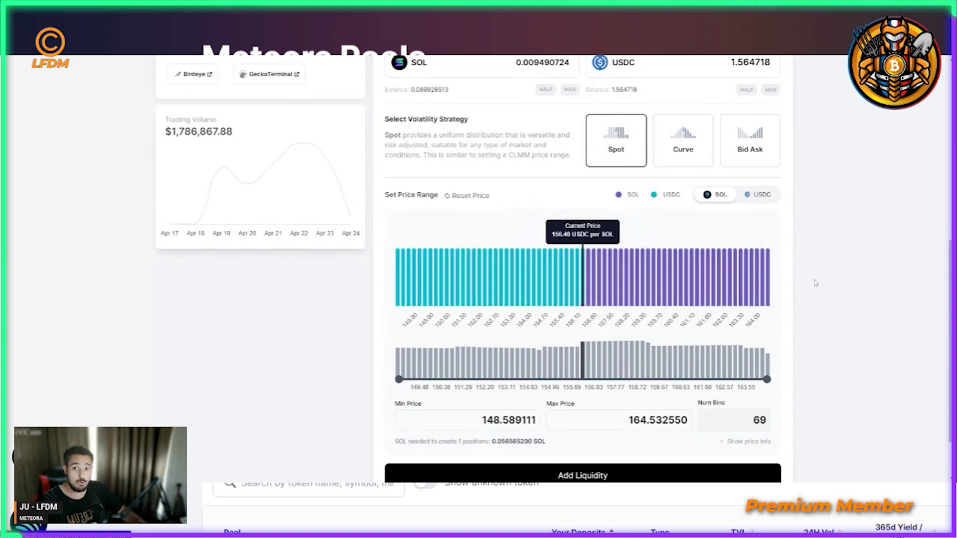
Preview the Curve and Bid Ask volatility strategies for the position and return to Spot.
{"action": "scroll", "coordinate": [654, 283], "scroll_direction": "up", "scroll_amount": 2}
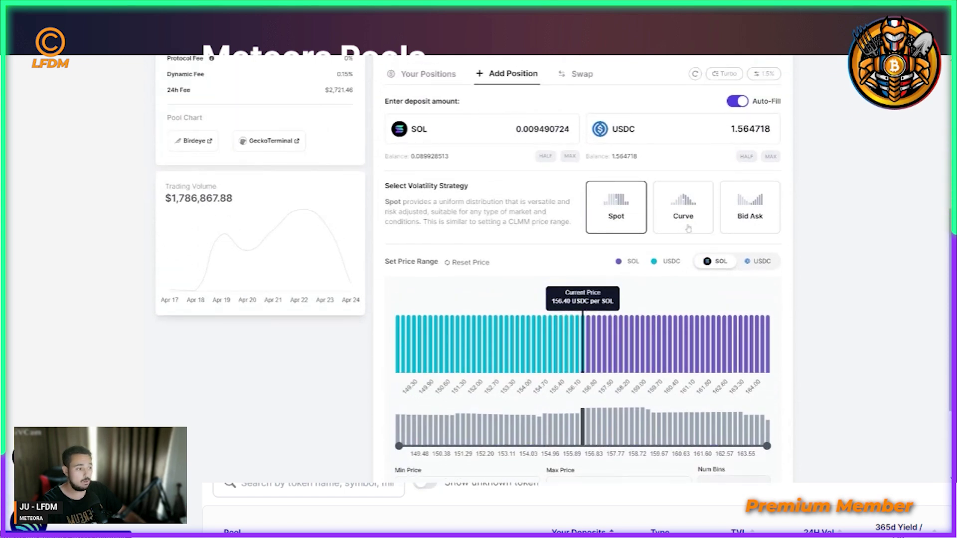
{"action": "left_click", "coordinate": [683, 207]}
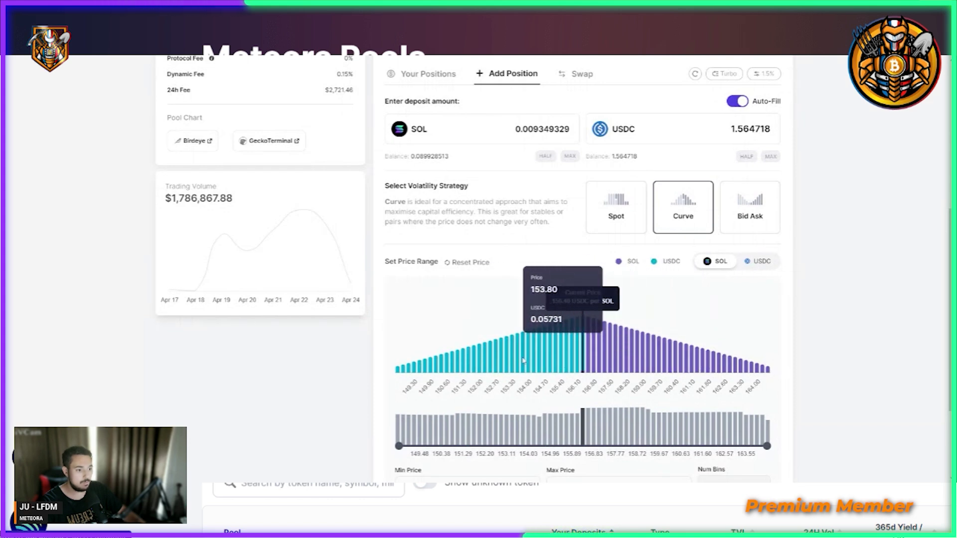
{"action": "left_click", "coordinate": [745, 228]}
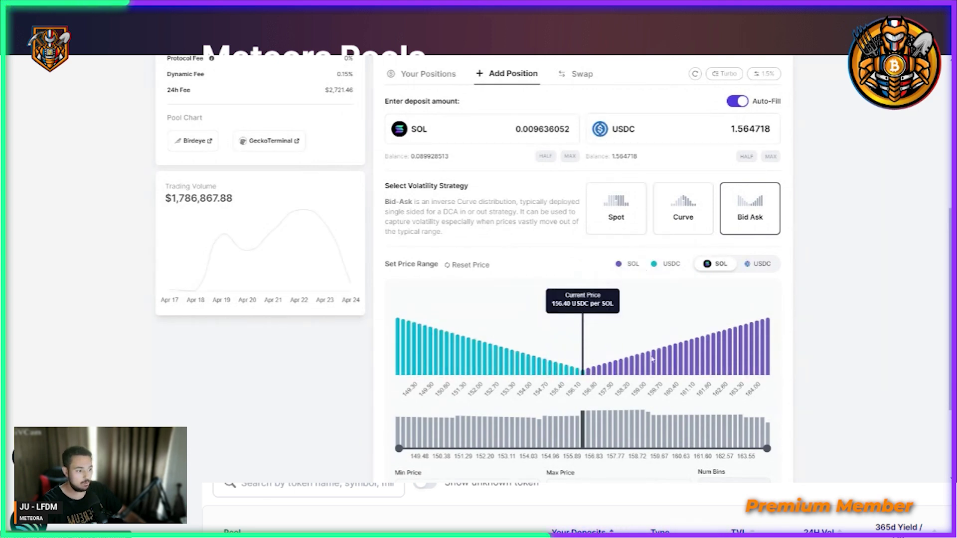
{"action": "left_click", "coordinate": [627, 230]}
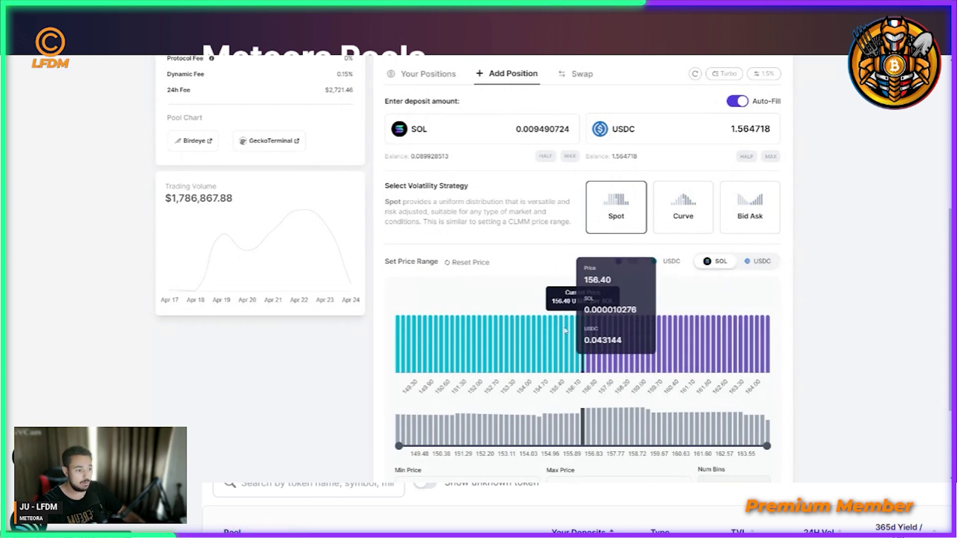
Examine the new position's price range, minimum and maximum prices, number of bins and deposit amounts.
{"action": "scroll", "coordinate": [804, 326], "scroll_direction": "down", "scroll_amount": 2}
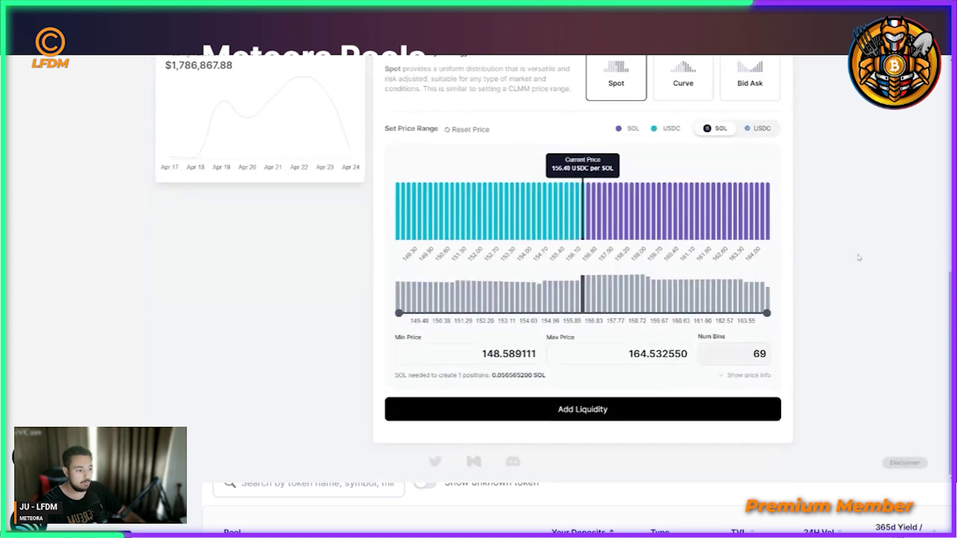
{"action": "scroll", "coordinate": [810, 304], "scroll_direction": "up", "scroll_amount": 1}
{"action": "scroll", "coordinate": [810, 306], "scroll_direction": "up", "scroll_amount": 2}
{"action": "scroll", "coordinate": [808, 304], "scroll_direction": "down", "scroll_amount": 2}
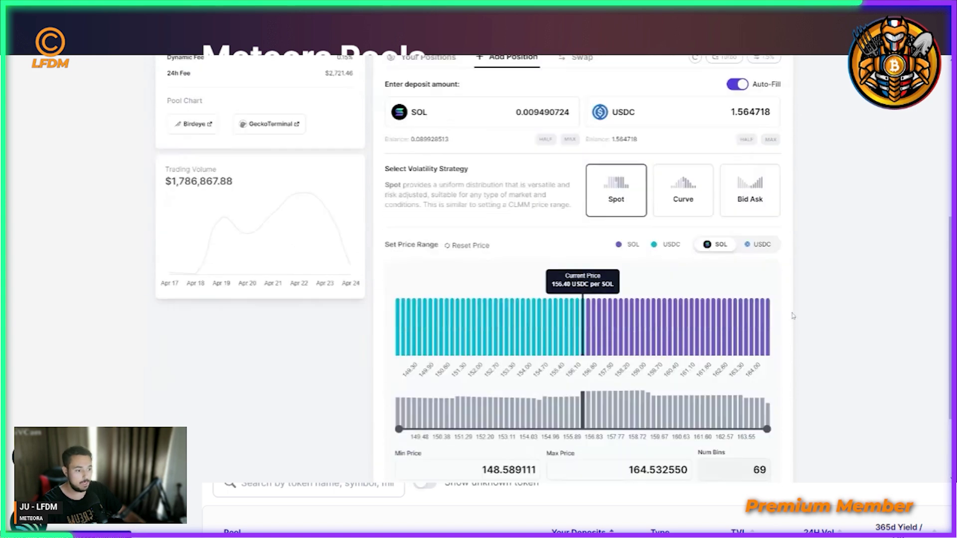
{"action": "scroll", "coordinate": [630, 301], "scroll_direction": "down", "scroll_amount": 1}
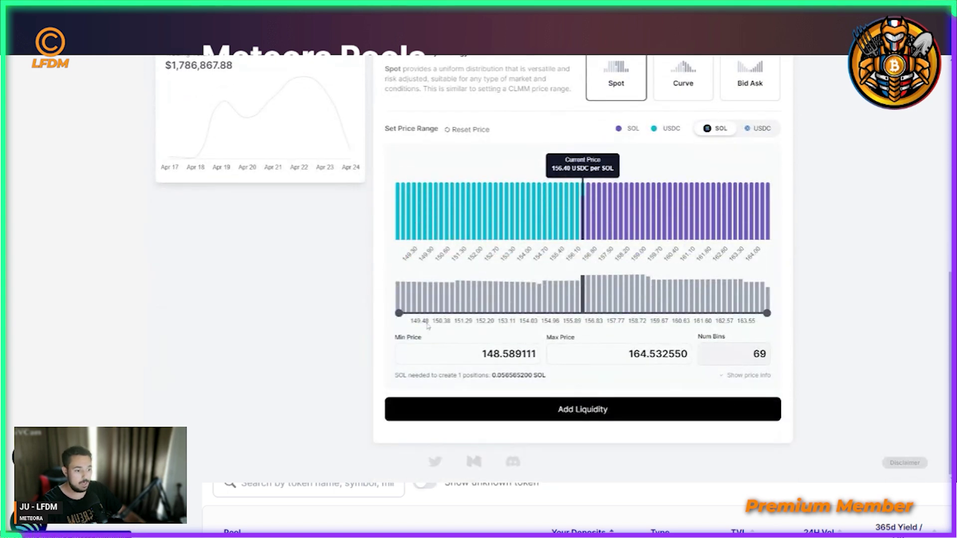
{"action": "scroll", "coordinate": [456, 318], "scroll_direction": "up", "scroll_amount": 5}
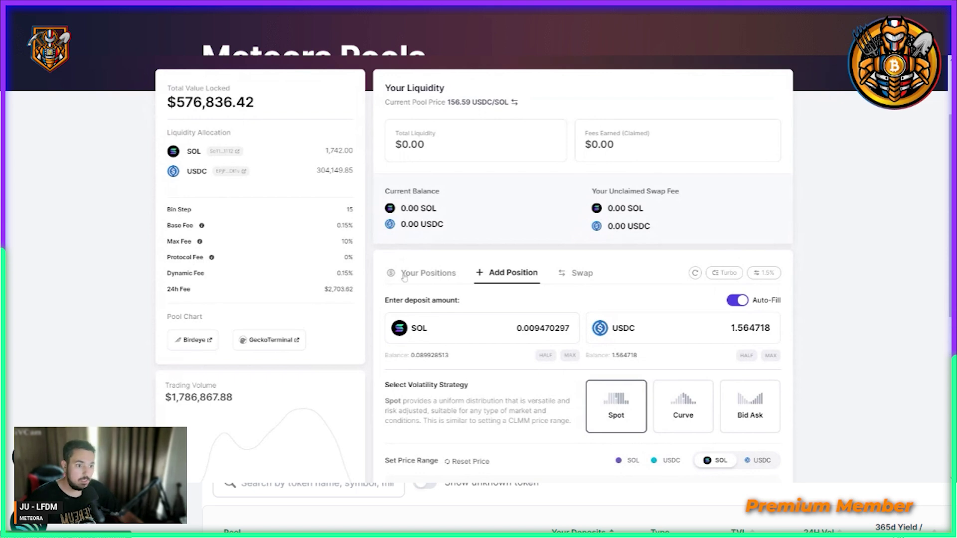
{"action": "scroll", "coordinate": [399, 279], "scroll_direction": "down", "scroll_amount": 5}
{"action": "scroll", "coordinate": [417, 278], "scroll_direction": "down", "scroll_amount": 1}
{"action": "scroll", "coordinate": [474, 399], "scroll_direction": "up", "scroll_amount": 3}
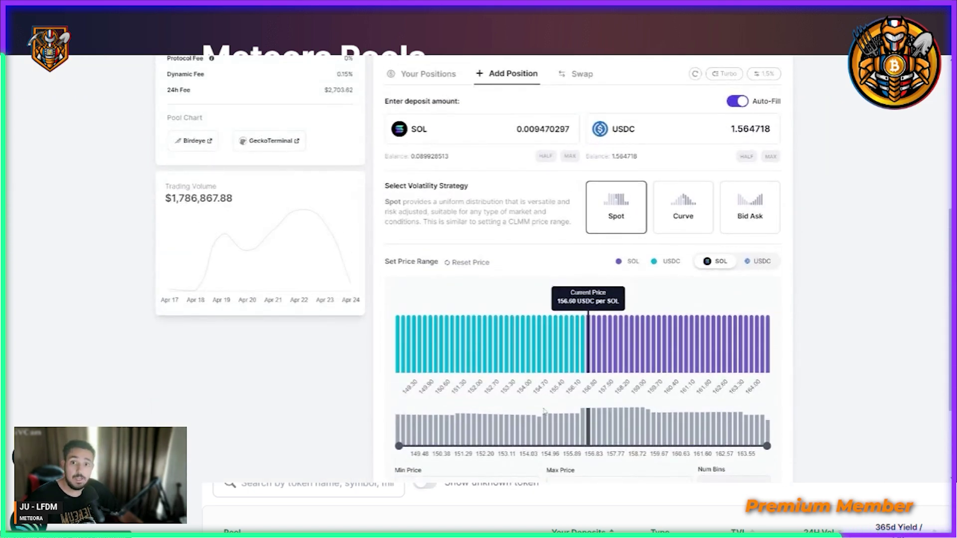
Examine the pool's liquidity allocation, bin step and fee details alongside the new position's price range.
{"action": "scroll", "coordinate": [547, 401], "scroll_direction": "down", "scroll_amount": 2}
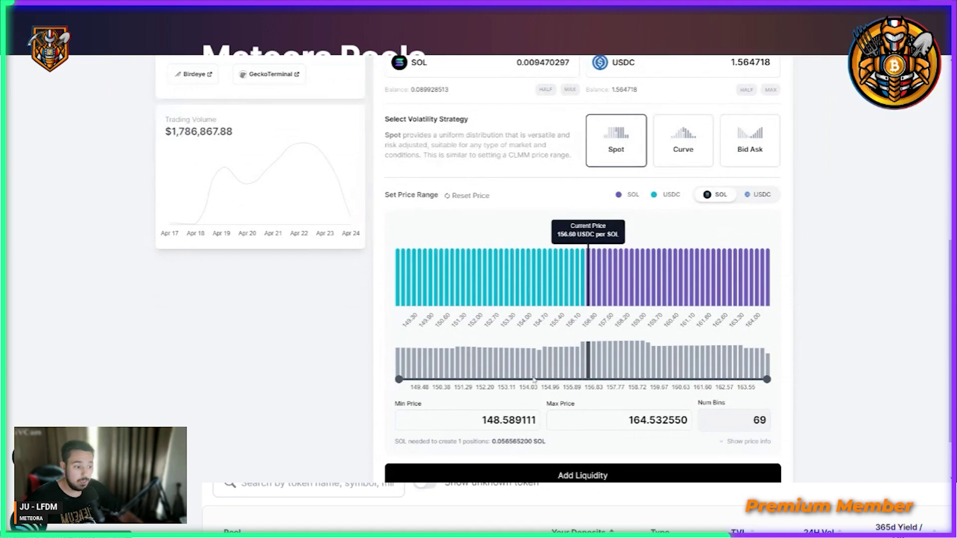
{"action": "scroll", "coordinate": [535, 381], "scroll_direction": "up", "scroll_amount": 7}
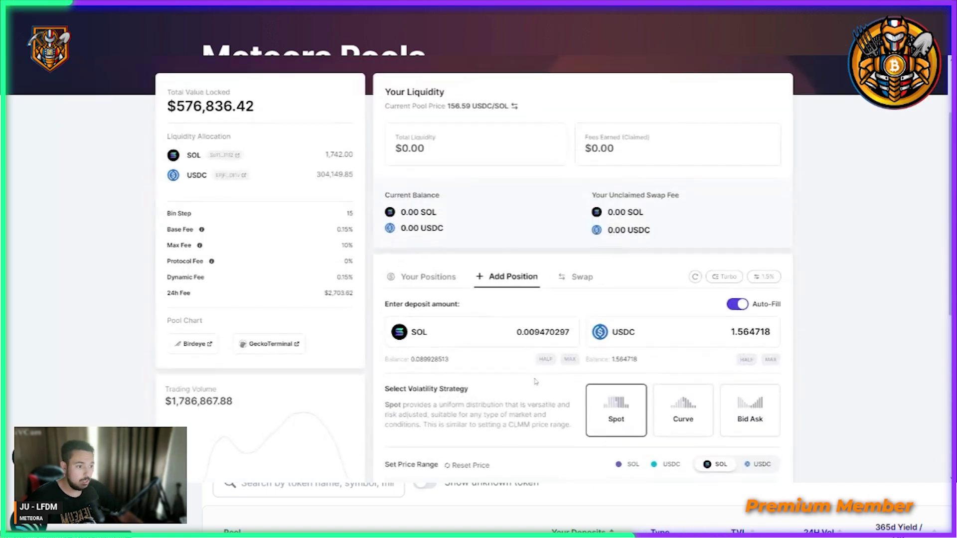
{"action": "scroll", "coordinate": [343, 113], "scroll_direction": "down", "scroll_amount": 4}
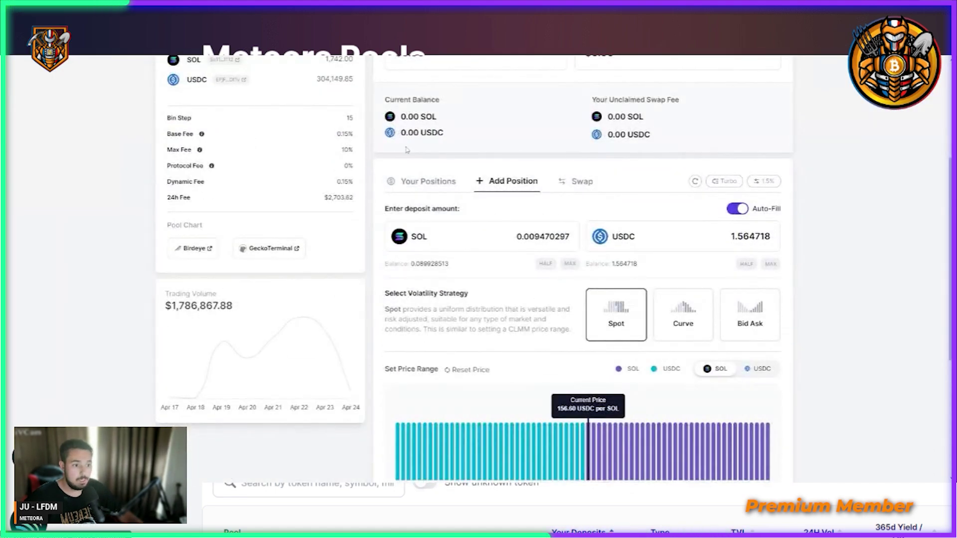
{"action": "scroll", "coordinate": [436, 213], "scroll_direction": "down", "scroll_amount": 2}
{"action": "scroll", "coordinate": [470, 320], "scroll_direction": "up", "scroll_amount": 1}
{"action": "scroll", "coordinate": [470, 321], "scroll_direction": "up", "scroll_amount": 1}
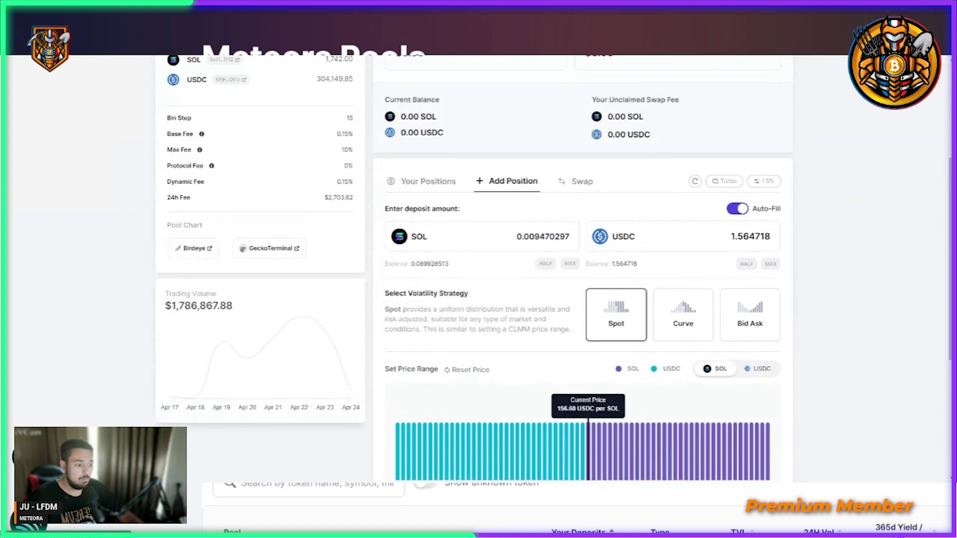
{"action": "scroll", "coordinate": [467, 269], "scroll_direction": "up", "scroll_amount": 2}
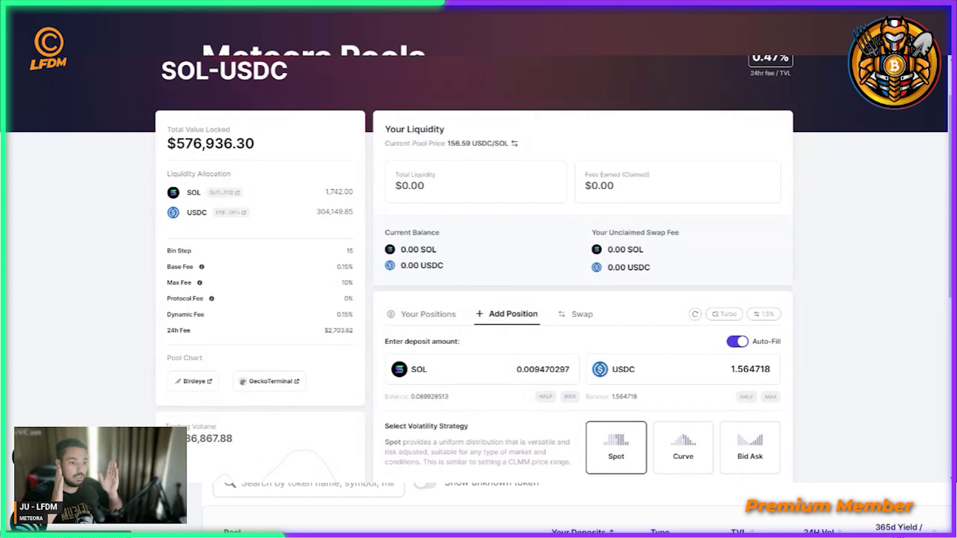
{"action": "scroll", "coordinate": [578, 227], "scroll_direction": "down", "scroll_amount": 7}
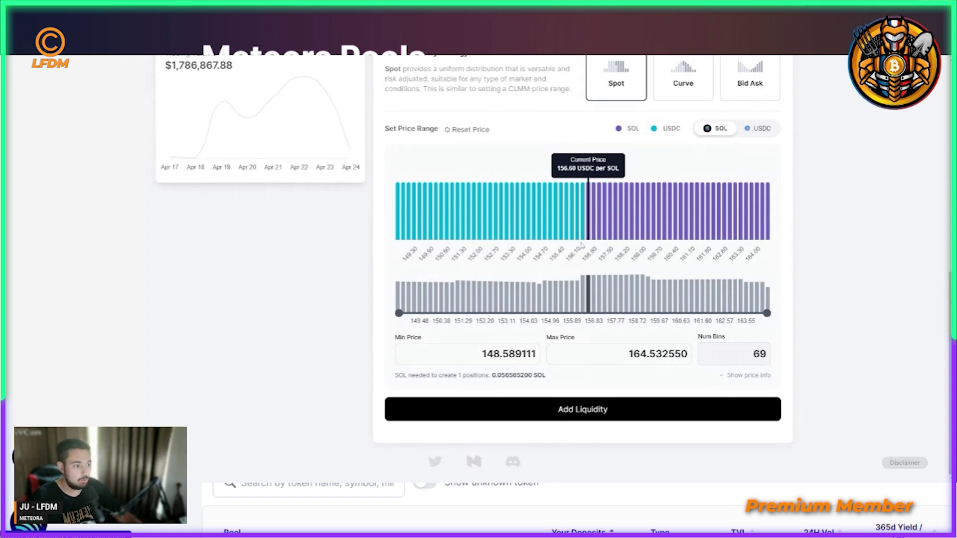
{"action": "scroll", "coordinate": [582, 244], "scroll_direction": "up", "scroll_amount": 7}
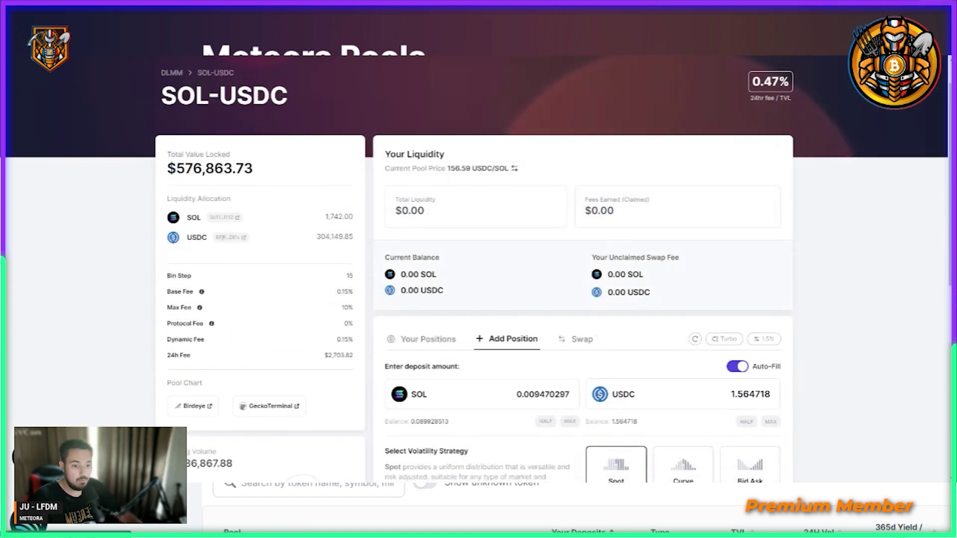
{"action": "scroll", "coordinate": [360, 302], "scroll_direction": "down", "scroll_amount": 1}
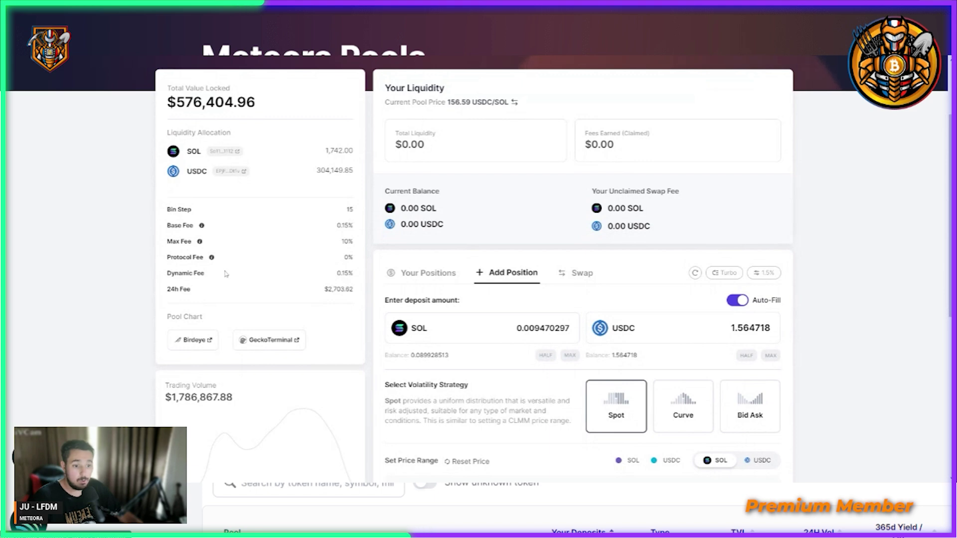
{"action": "mouse_move", "coordinate": [213, 260]}
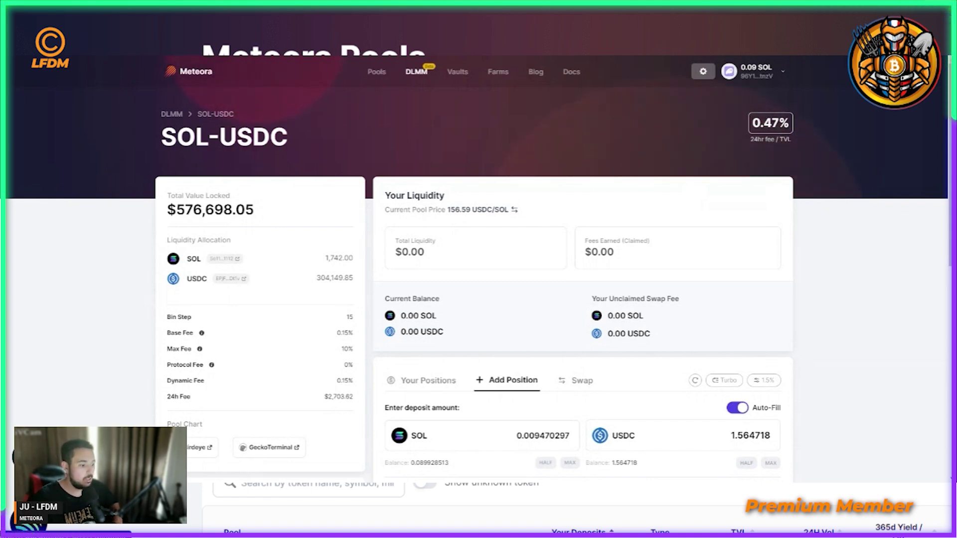
Compare the Spot distribution and its price limits with the pool's current price, balances and unclaimed swap fee.
{"action": "scroll", "coordinate": [510, 248], "scroll_direction": "down", "scroll_amount": 3}
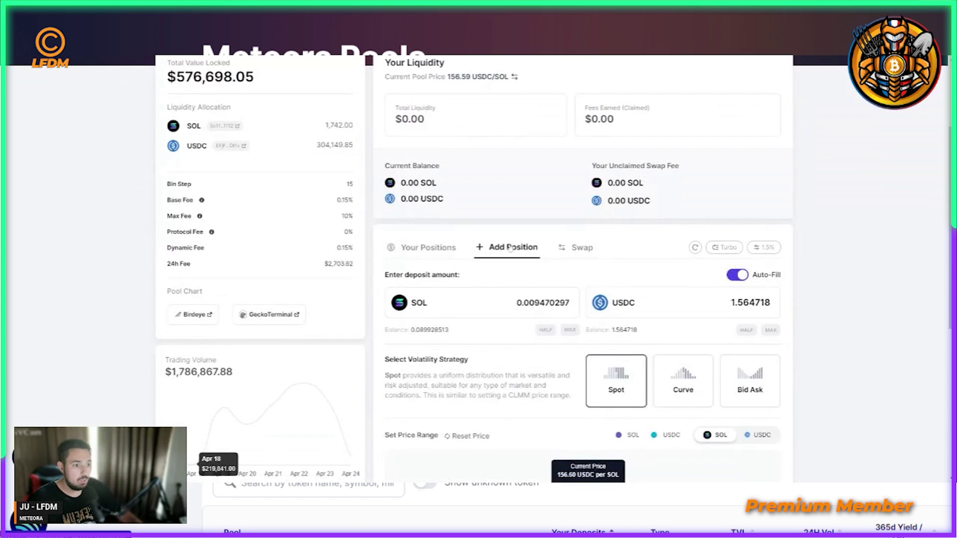
{"action": "scroll", "coordinate": [511, 248], "scroll_direction": "down", "scroll_amount": 6}
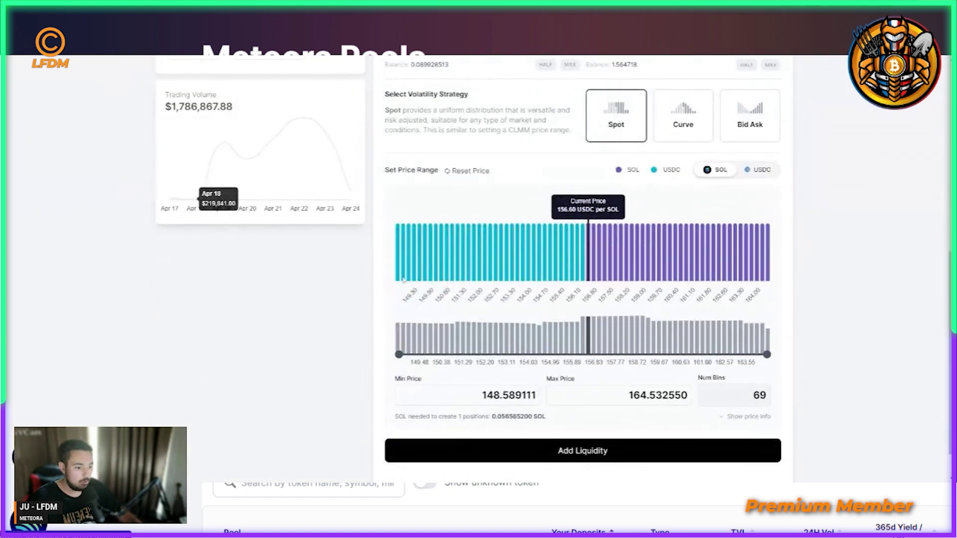
{"action": "mouse_move", "coordinate": [398, 263]}
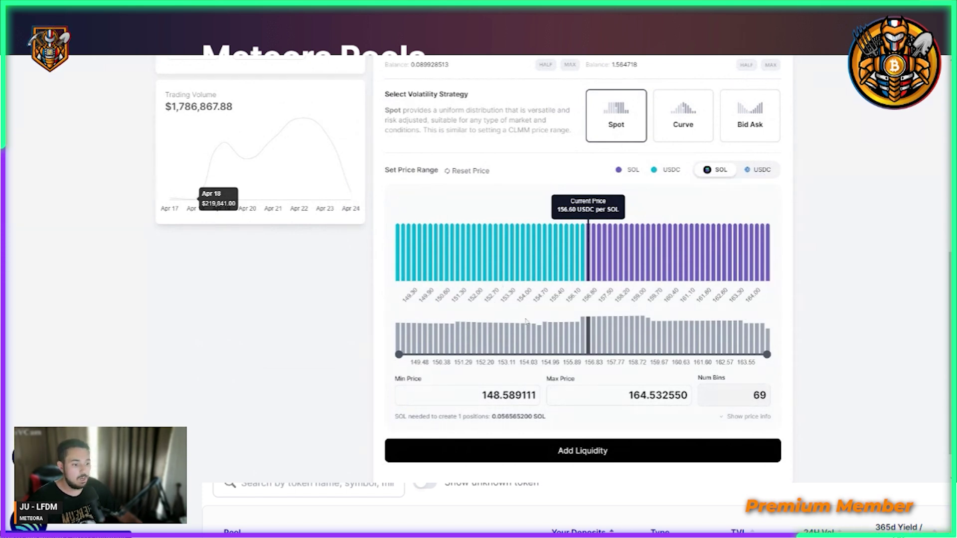
{"action": "scroll", "coordinate": [526, 322], "scroll_direction": "up", "scroll_amount": 3}
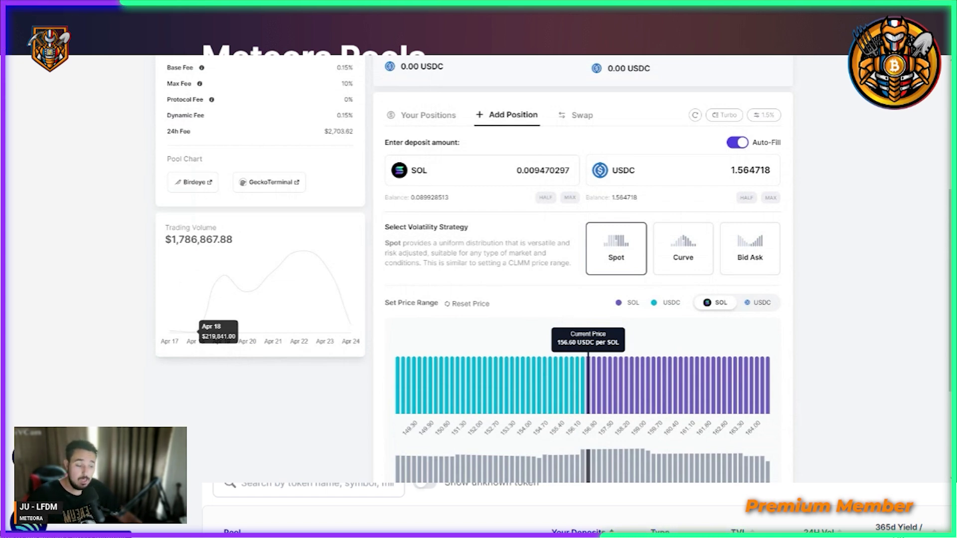
{"action": "scroll", "coordinate": [532, 332], "scroll_direction": "up", "scroll_amount": 3}
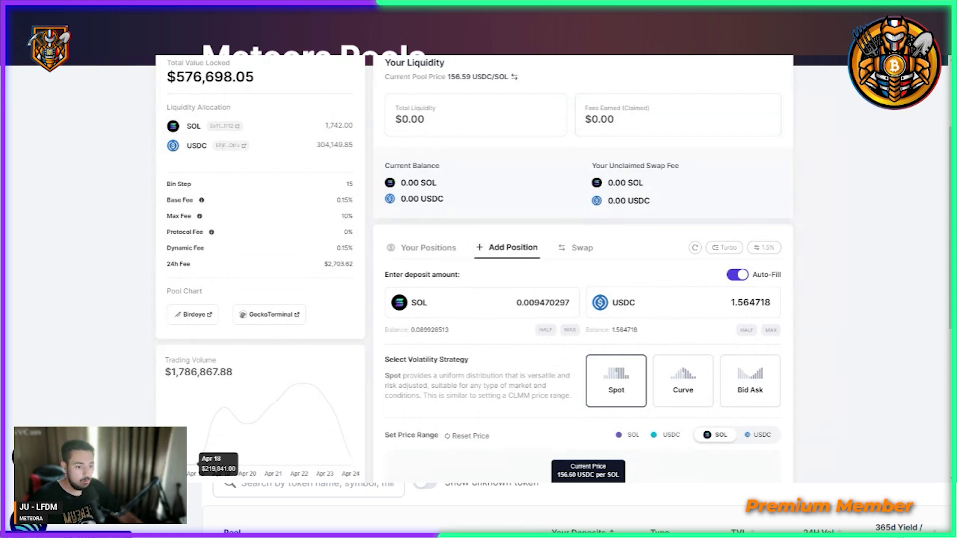
{"action": "scroll", "coordinate": [492, 337], "scroll_direction": "up", "scroll_amount": 3}
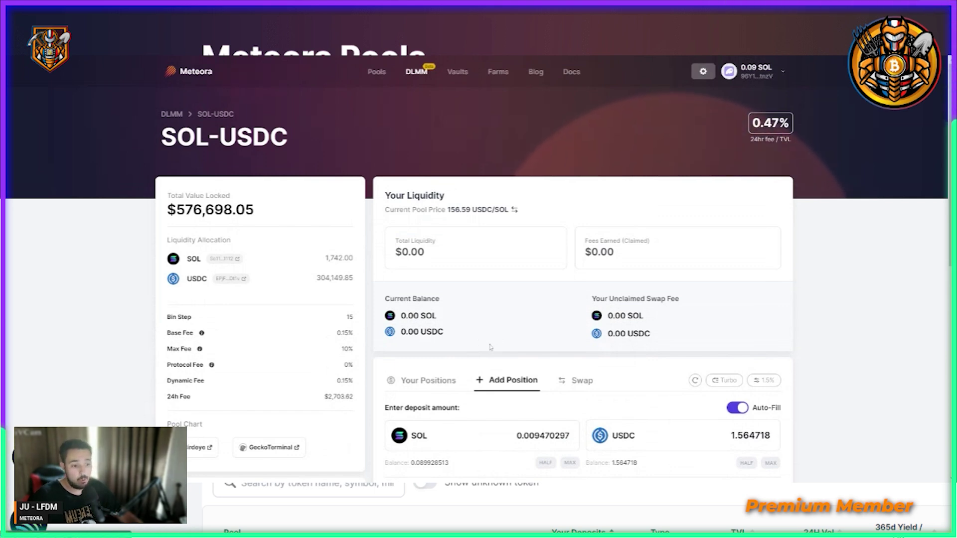
{"action": "scroll", "coordinate": [490, 347], "scroll_direction": "down", "scroll_amount": 3}
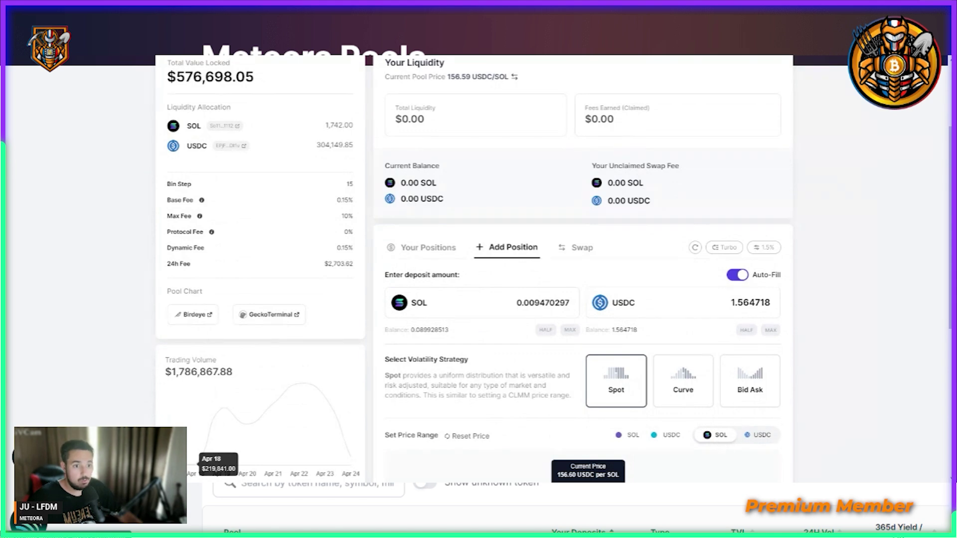
{"action": "scroll", "coordinate": [508, 321], "scroll_direction": "up", "scroll_amount": 2}
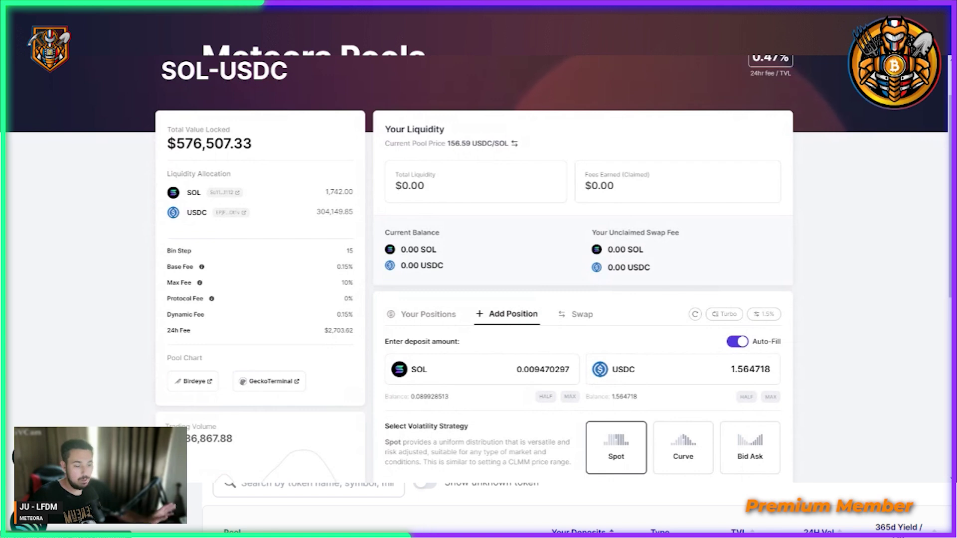
{"action": "scroll", "coordinate": [527, 269], "scroll_direction": "up", "scroll_amount": 2}
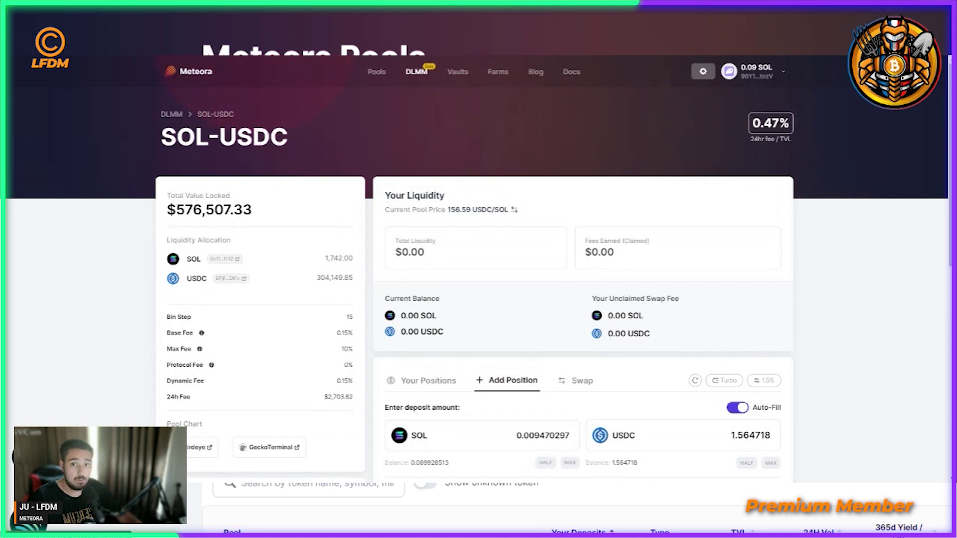
{"action": "scroll", "coordinate": [803, 189], "scroll_direction": "down", "scroll_amount": 5}
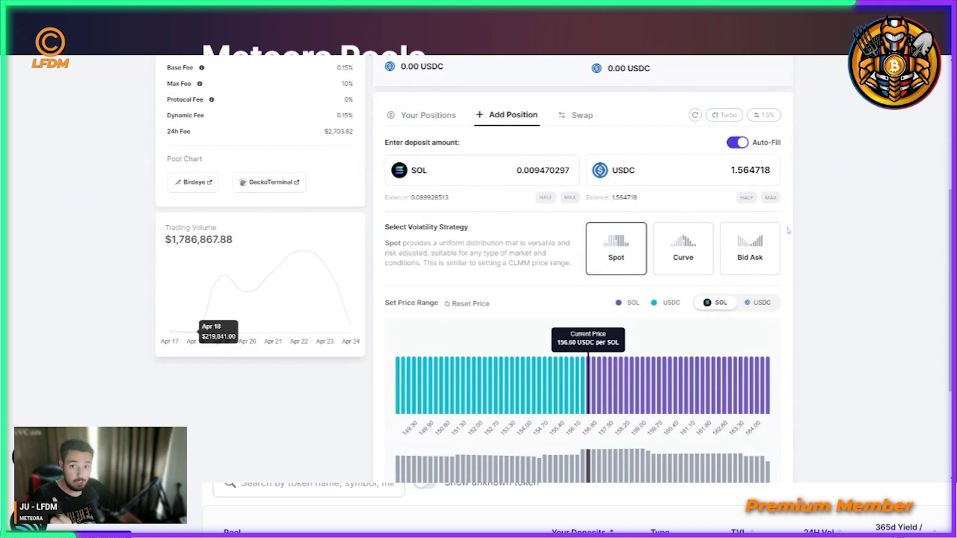
{"action": "scroll", "coordinate": [791, 231], "scroll_direction": "up", "scroll_amount": 1}
{"action": "scroll", "coordinate": [789, 228], "scroll_direction": "up", "scroll_amount": 3}
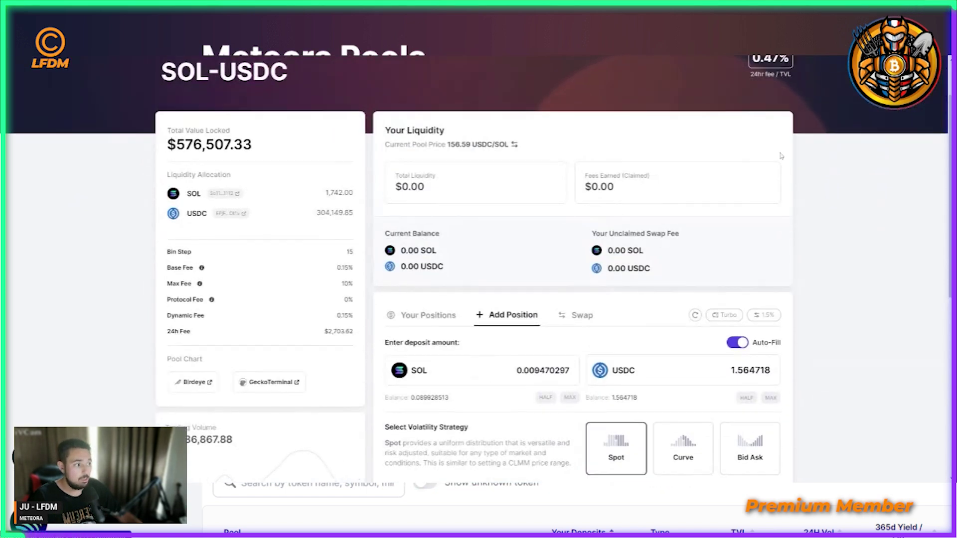
{"action": "scroll", "coordinate": [766, 165], "scroll_direction": "up", "scroll_amount": 1}
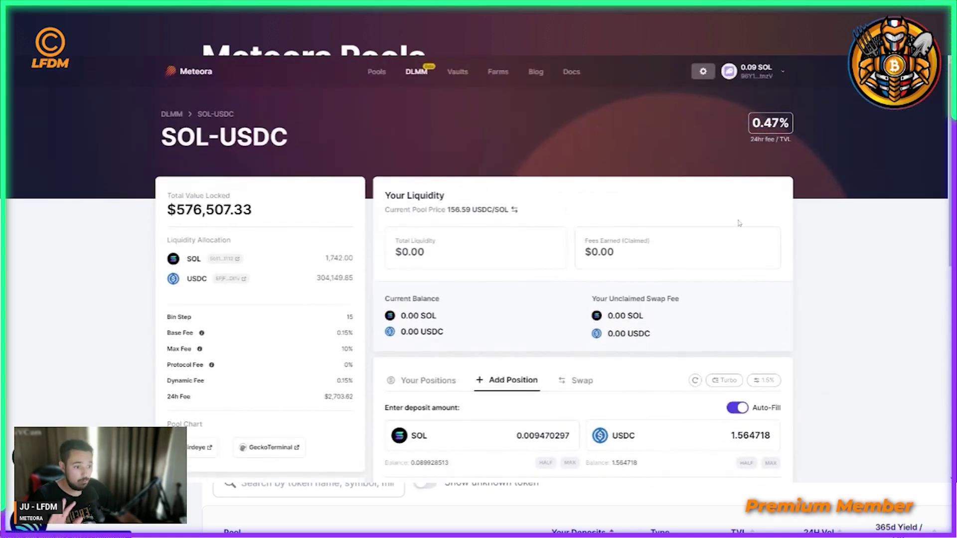
Check your existing positions in the SOL-USDC pool and start adding liquidity with a fresh position.
{"action": "left_click", "coordinate": [428, 380]}
{"action": "scroll", "coordinate": [578, 327], "scroll_direction": "down", "scroll_amount": 2}
{"action": "scroll", "coordinate": [578, 327], "scroll_direction": "down", "scroll_amount": 2}
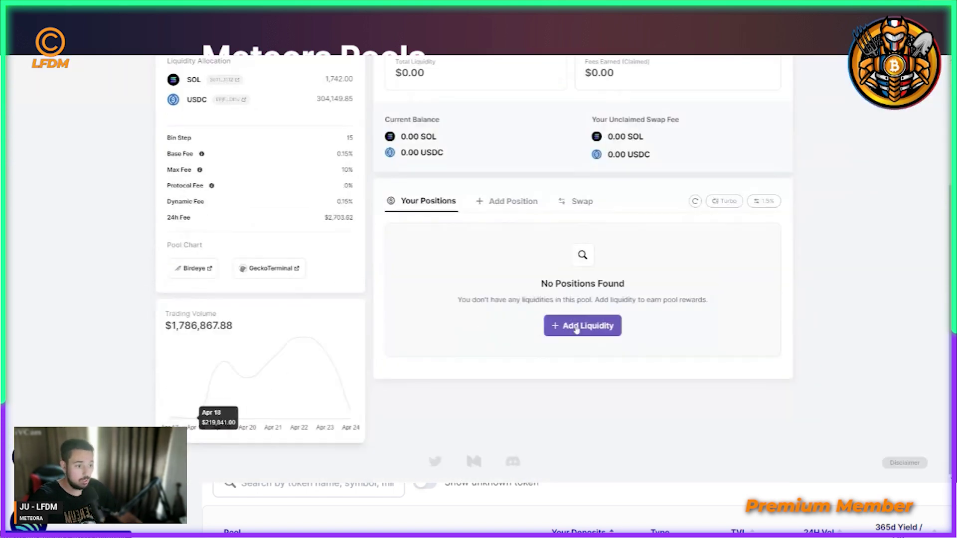
{"action": "scroll", "coordinate": [573, 327], "scroll_direction": "up", "scroll_amount": 1}
{"action": "scroll", "coordinate": [559, 319], "scroll_direction": "down", "scroll_amount": 1}
{"action": "left_click", "coordinate": [584, 337]}
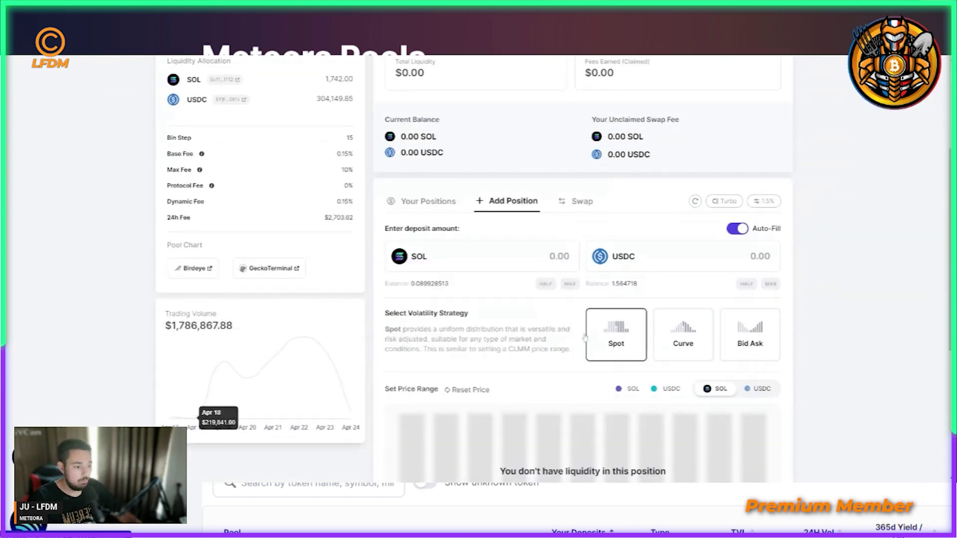
Deposit the maximum USDC balance, 1.564718, and narrow the price range to 156.123563–157.298007.
{"action": "scroll", "coordinate": [608, 306], "scroll_direction": "down", "scroll_amount": 3}
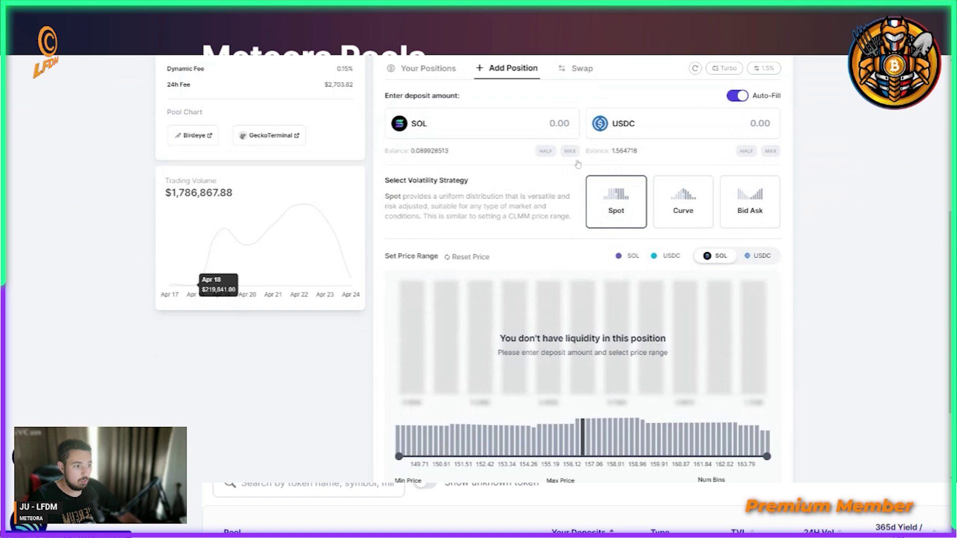
{"action": "left_click", "coordinate": [614, 149]}
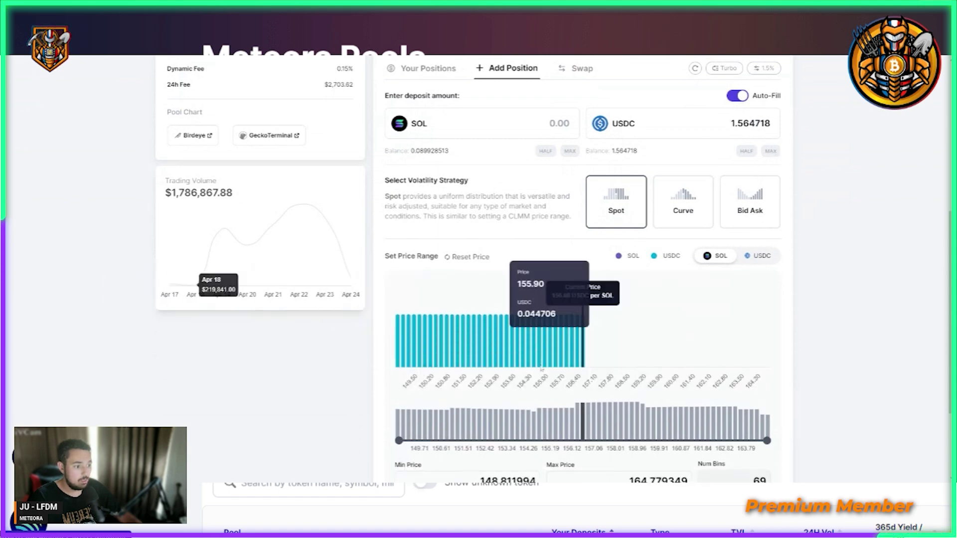
{"action": "scroll", "coordinate": [530, 257], "scroll_direction": "down", "scroll_amount": 2}
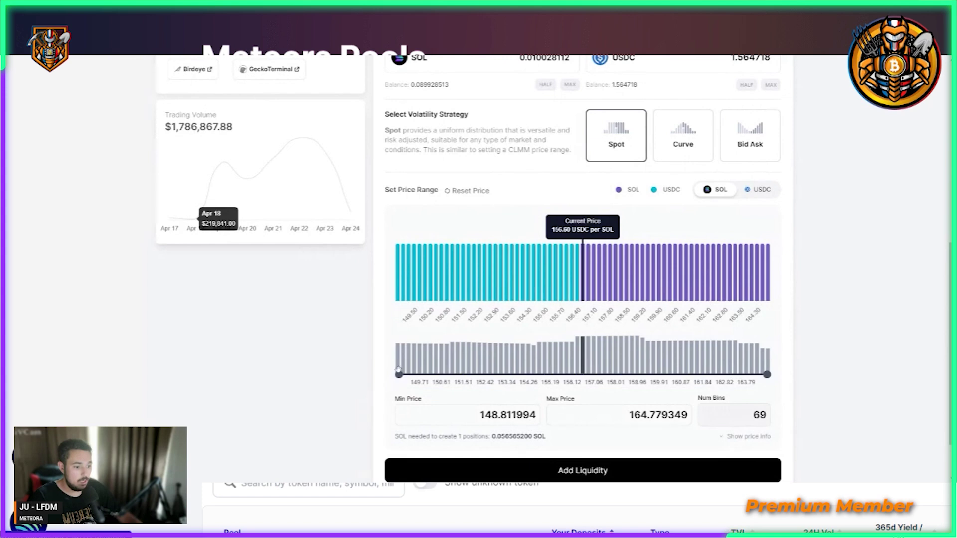
{"action": "left_click_drag", "start_coordinate": [398, 374], "coordinate": [572, 374]}
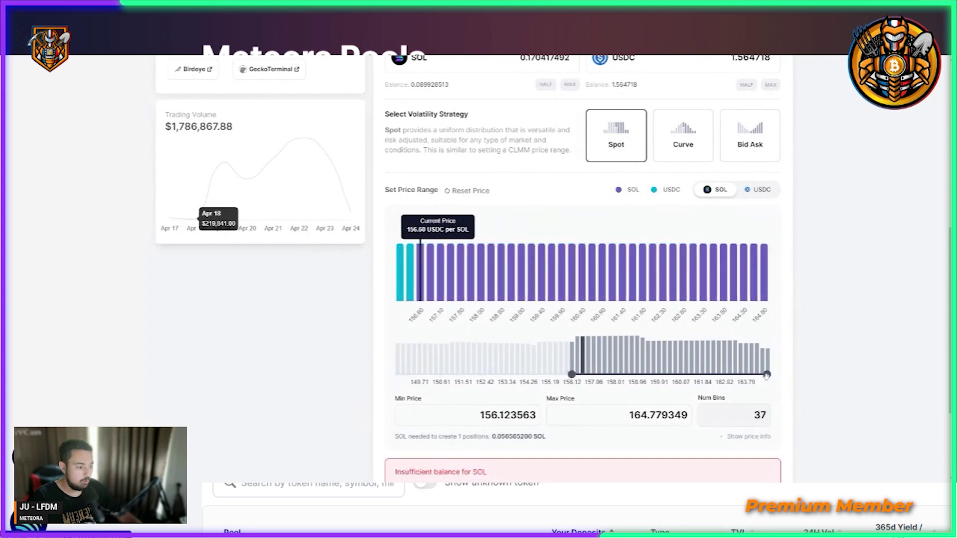
{"action": "left_click_drag", "start_coordinate": [767, 374], "coordinate": [599, 374]}
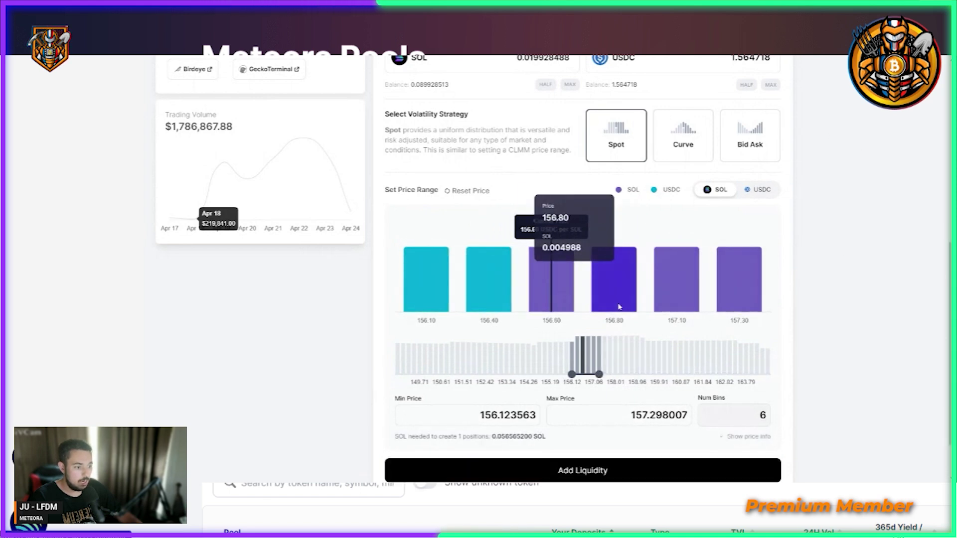
Review the narrowed position's bins, price limits, deposit amounts and the pool's fee details.
{"action": "scroll", "coordinate": [787, 322], "scroll_direction": "down", "scroll_amount": 1}
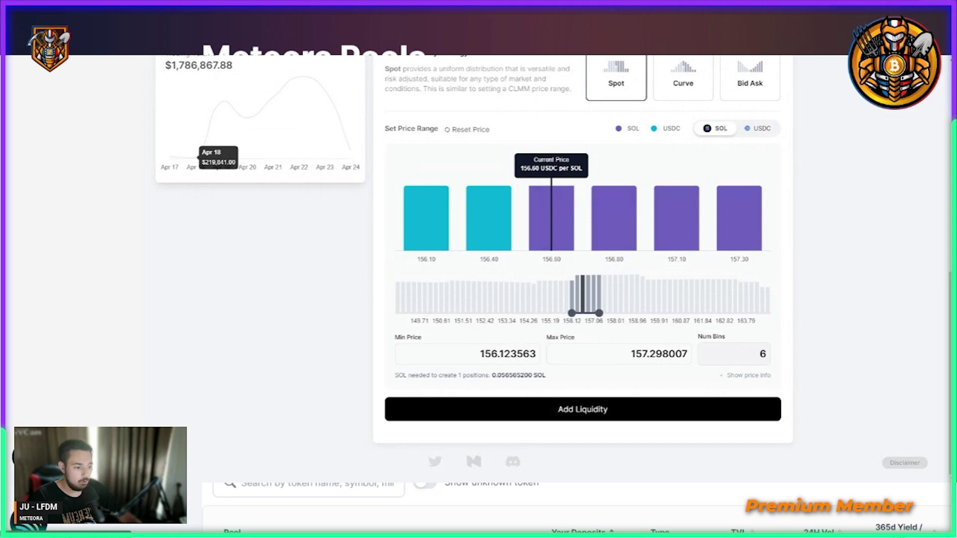
{"action": "scroll", "coordinate": [659, 441], "scroll_direction": "up", "scroll_amount": 1}
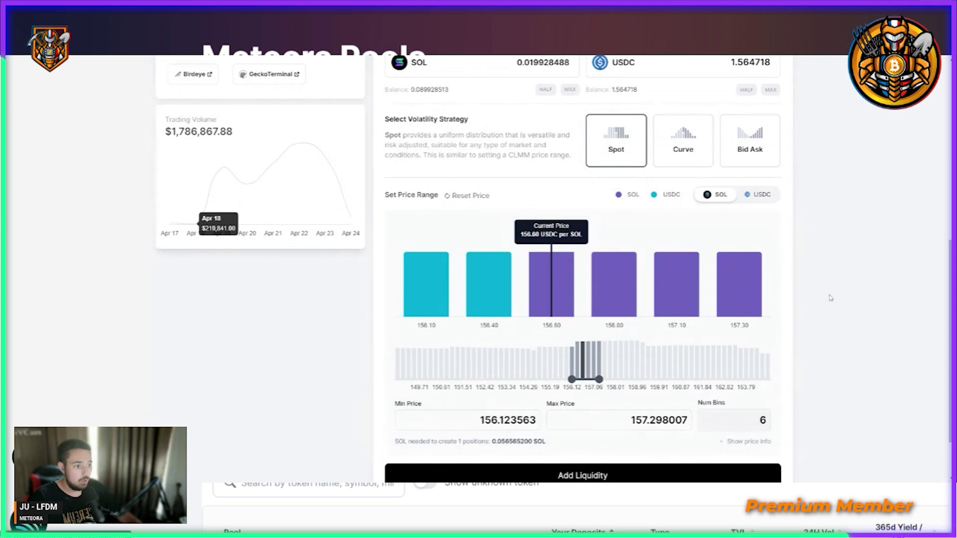
{"action": "scroll", "coordinate": [542, 310], "scroll_direction": "up", "scroll_amount": 2}
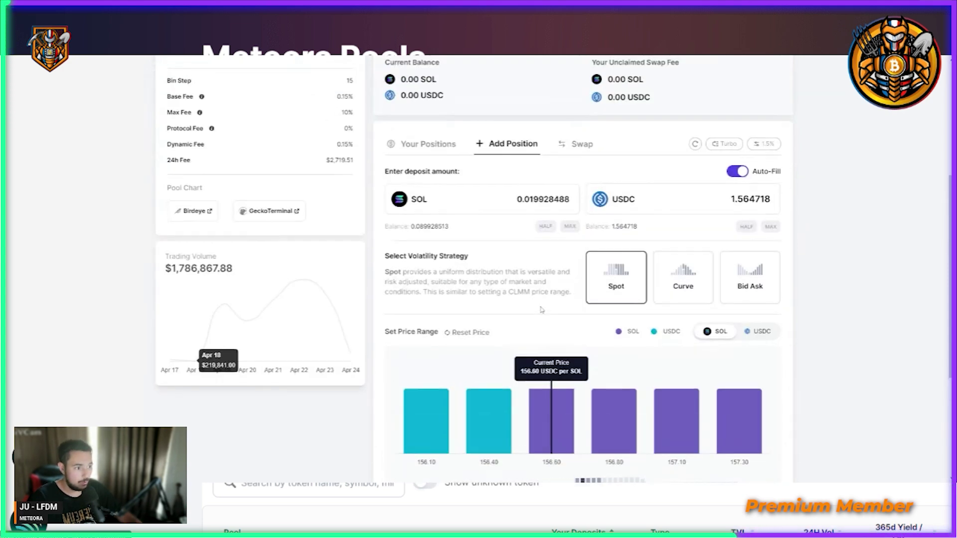
{"action": "scroll", "coordinate": [541, 309], "scroll_direction": "up", "scroll_amount": 1}
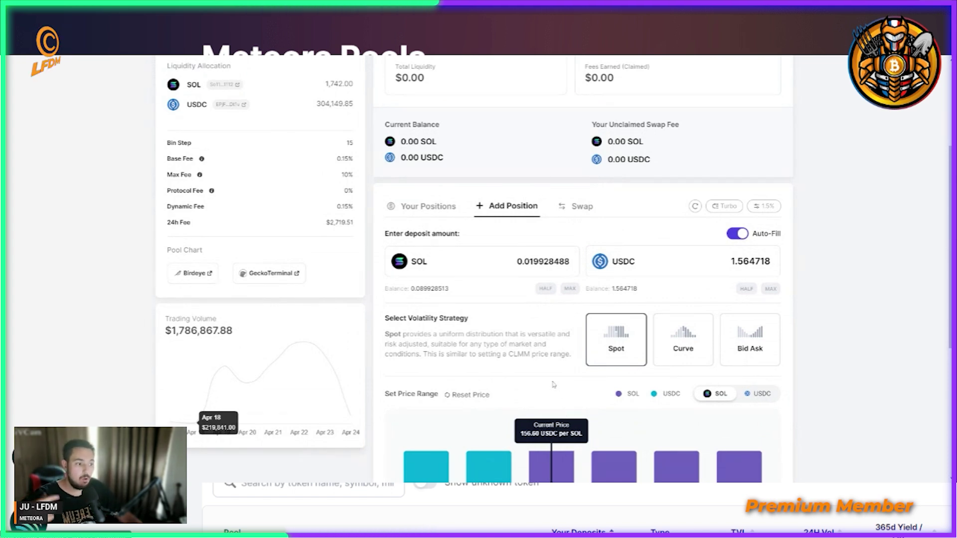
{"action": "scroll", "coordinate": [553, 382], "scroll_direction": "up", "scroll_amount": 2}
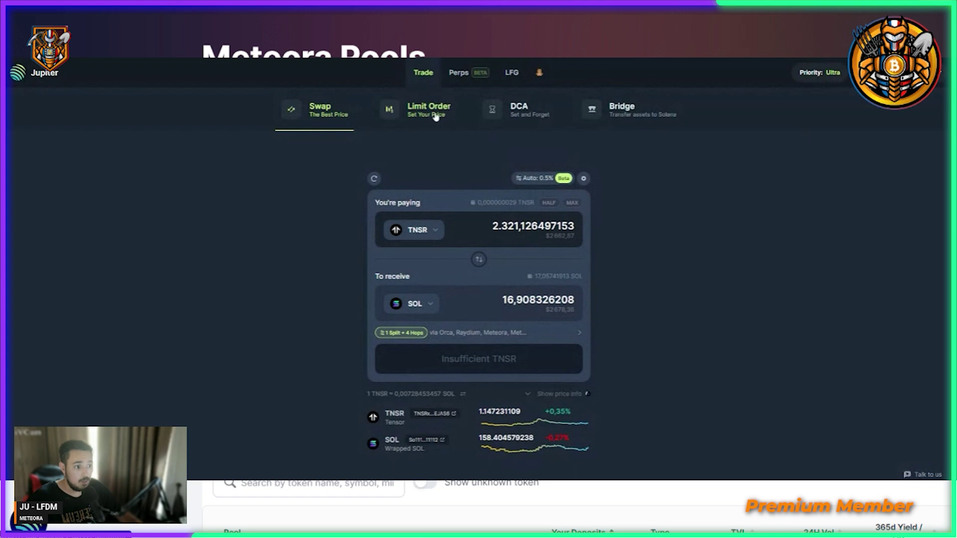
Look at the DCA order form on Jupiter and switch back to Meteora's SOL-USDC pool.
{"action": "left_click", "coordinate": [513, 118]}
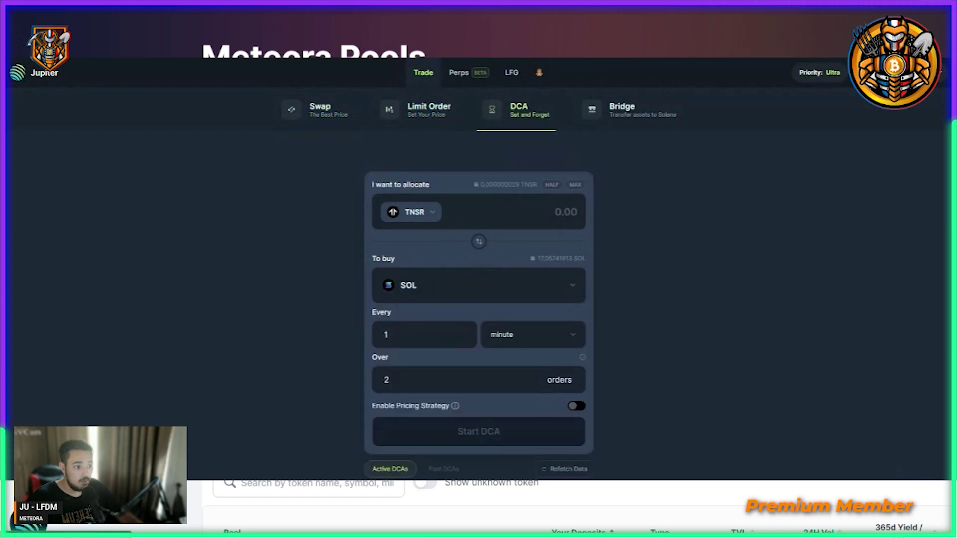
{"action": "scroll", "coordinate": [447, 230], "scroll_direction": "down", "scroll_amount": 2}
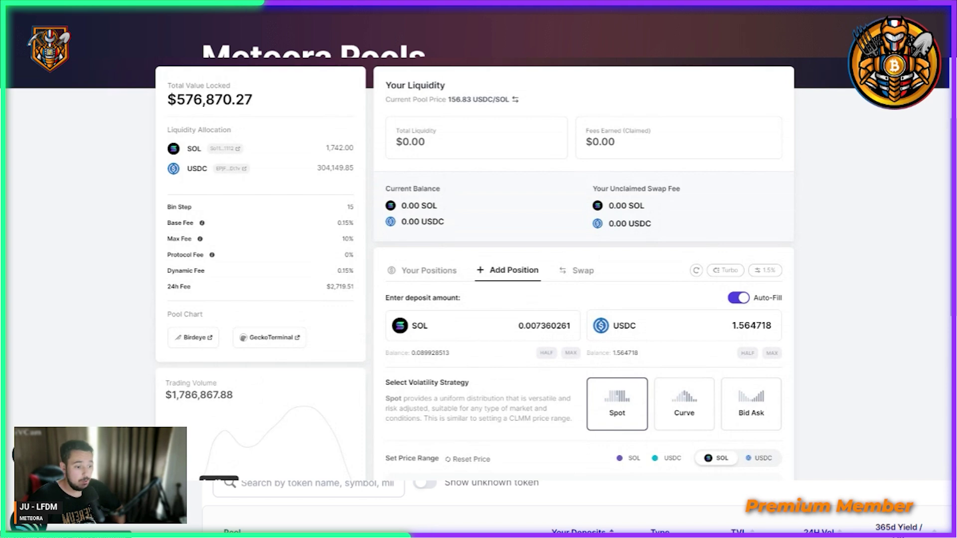
Examine the new SOL-USDC position's deposit amounts, Spot distribution, price range and bin count alongside the pool's liquidity and fee details.
{"action": "scroll", "coordinate": [214, 289], "scroll_direction": "down", "scroll_amount": 4}
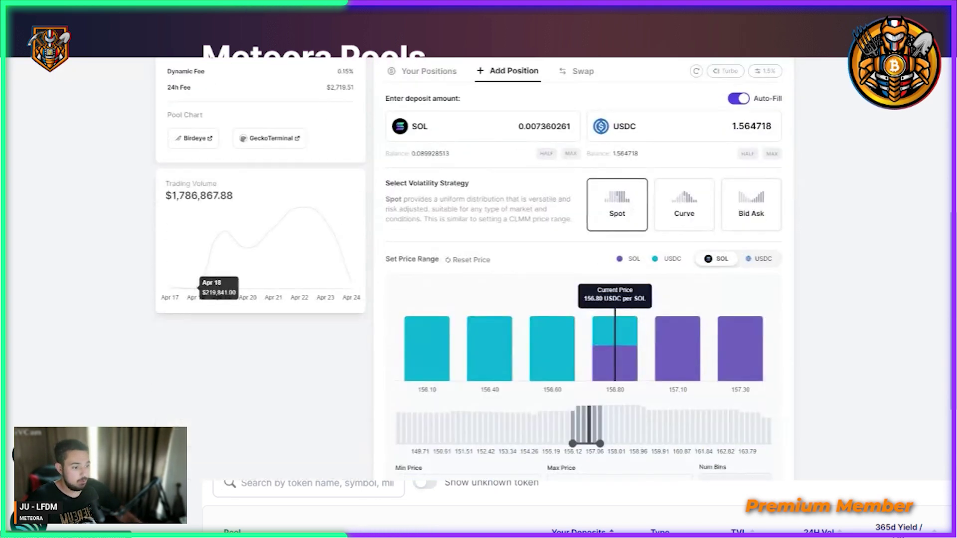
{"action": "scroll", "coordinate": [575, 304], "scroll_direction": "down", "scroll_amount": 3}
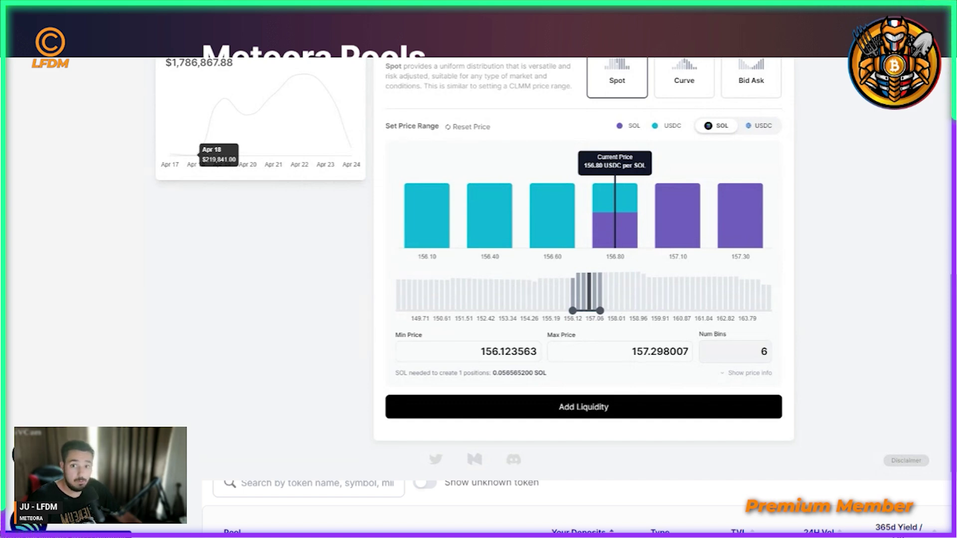
{"action": "scroll", "coordinate": [573, 269], "scroll_direction": "up", "scroll_amount": 5}
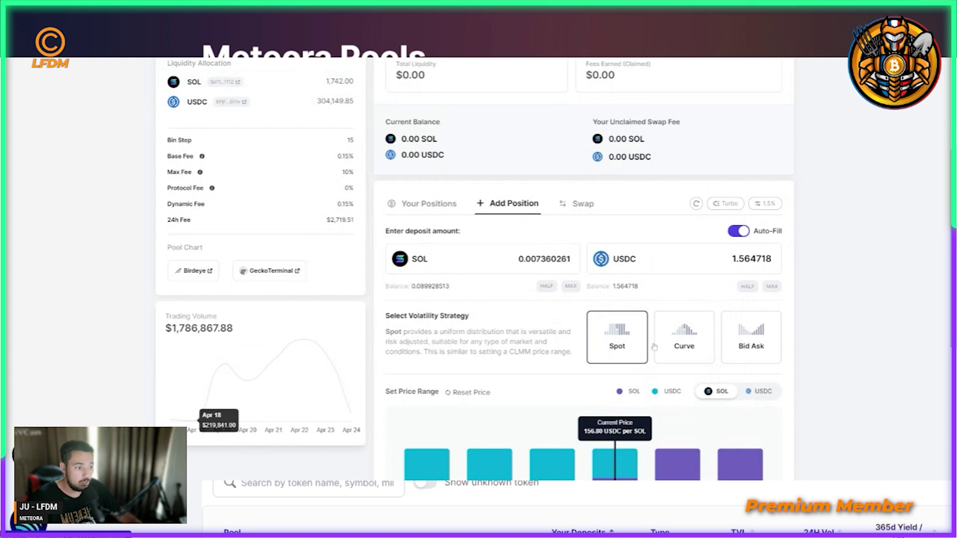
{"action": "scroll", "coordinate": [654, 346], "scroll_direction": "down", "scroll_amount": 4}
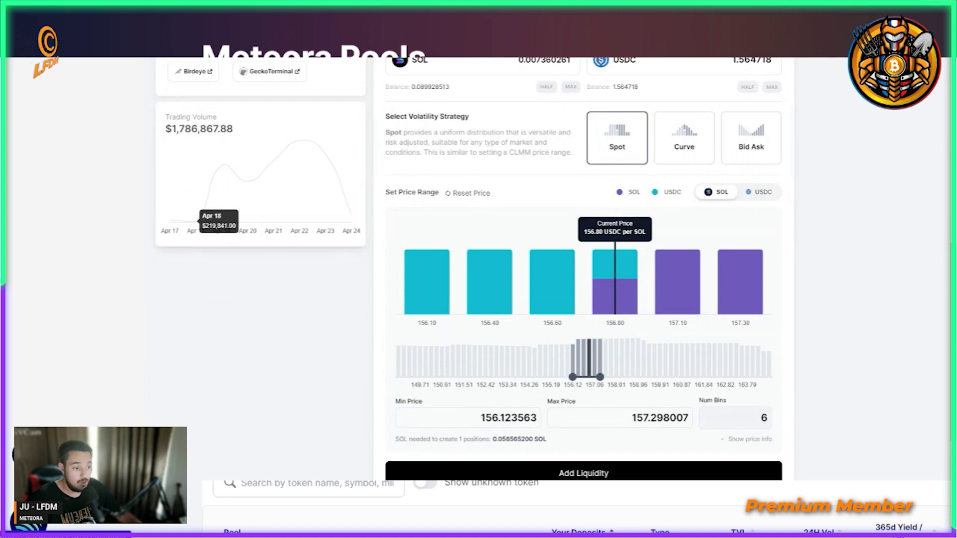
{"action": "scroll", "coordinate": [551, 378], "scroll_direction": "up", "scroll_amount": 4}
{"action": "scroll", "coordinate": [550, 377], "scroll_direction": "up", "scroll_amount": 4}
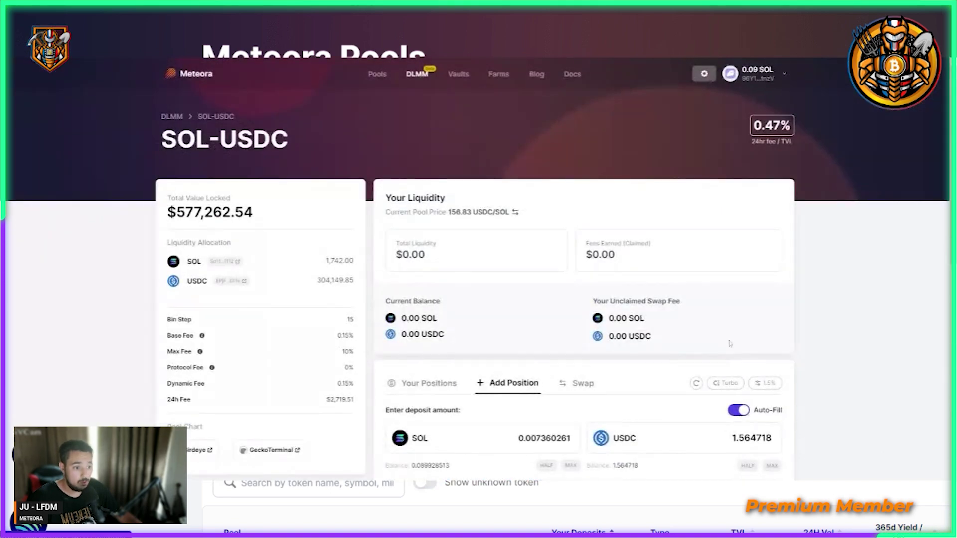
{"action": "scroll", "coordinate": [634, 360], "scroll_direction": "down", "scroll_amount": 5}
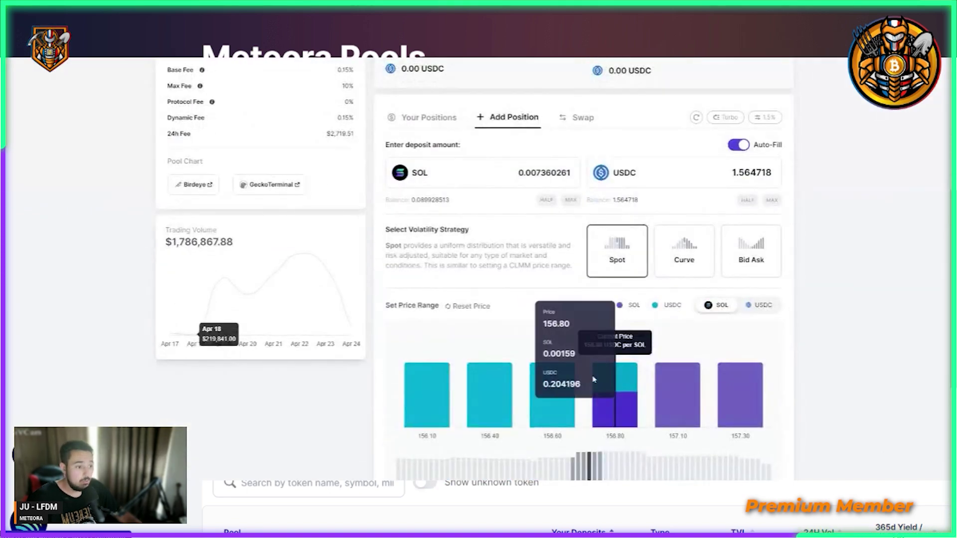
{"action": "scroll", "coordinate": [549, 366], "scroll_direction": "up", "scroll_amount": 3}
{"action": "scroll", "coordinate": [549, 366], "scroll_direction": "down", "scroll_amount": 6}
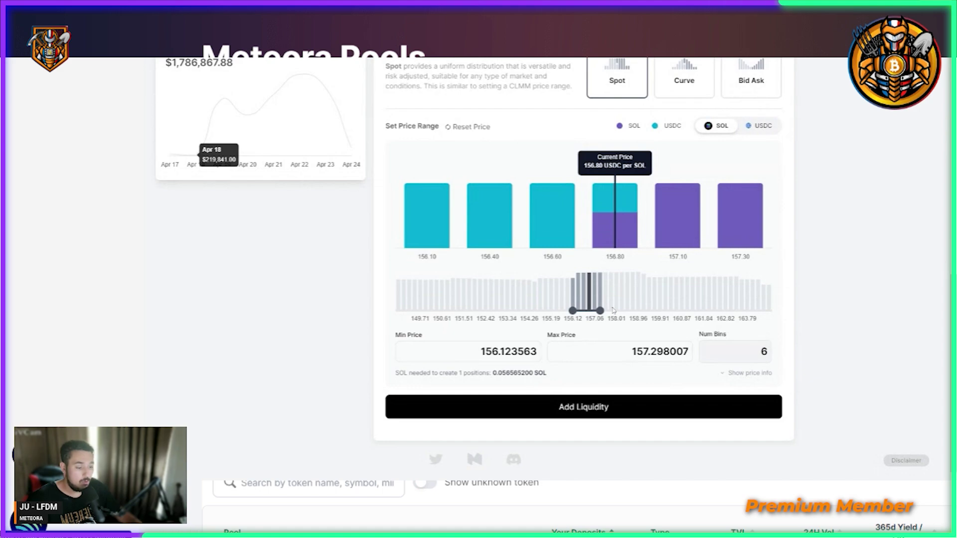
{"action": "scroll", "coordinate": [613, 310], "scroll_direction": "up", "scroll_amount": 8}
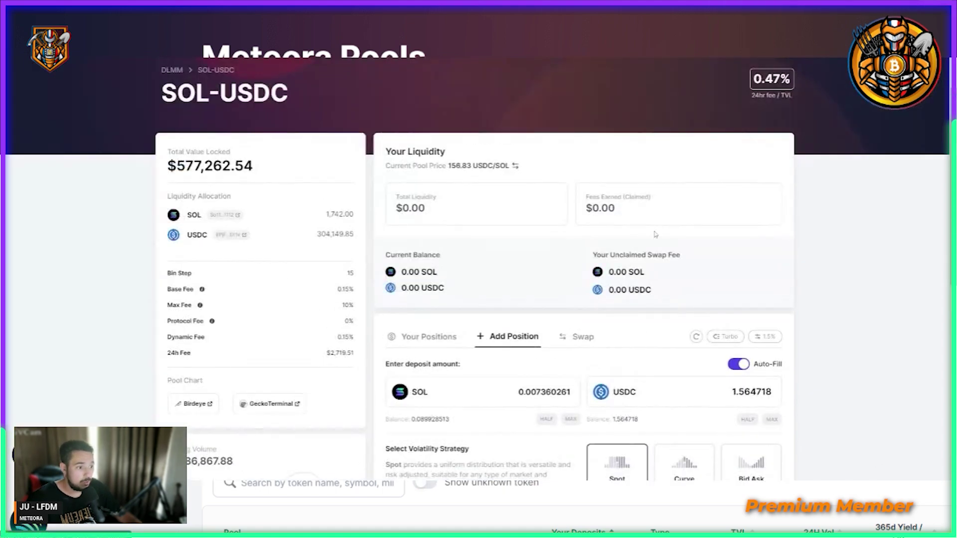
{"action": "scroll", "coordinate": [655, 243], "scroll_direction": "down", "scroll_amount": 4}
{"action": "scroll", "coordinate": [655, 243], "scroll_direction": "down", "scroll_amount": 4}
{"action": "scroll", "coordinate": [655, 243], "scroll_direction": "up", "scroll_amount": 4}
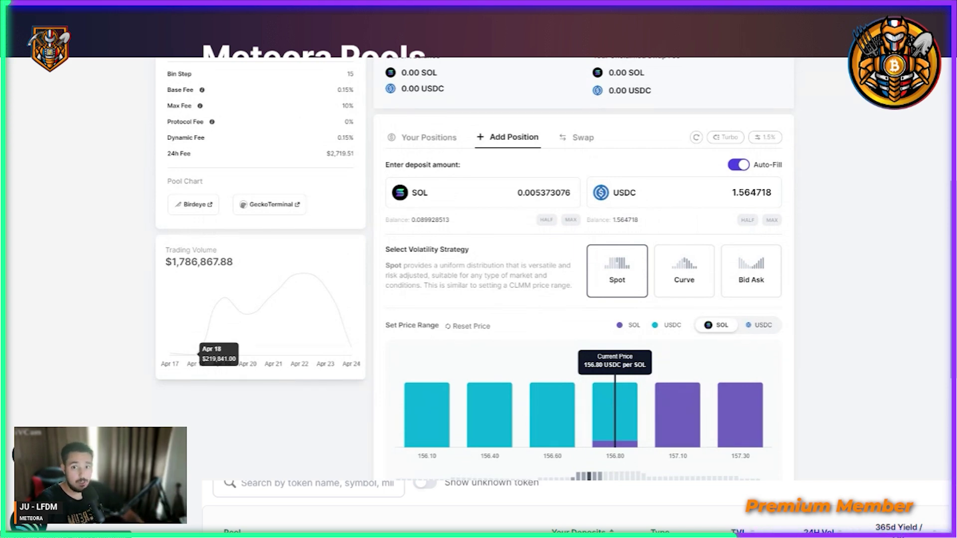
{"action": "scroll", "coordinate": [542, 313], "scroll_direction": "up", "scroll_amount": 4}
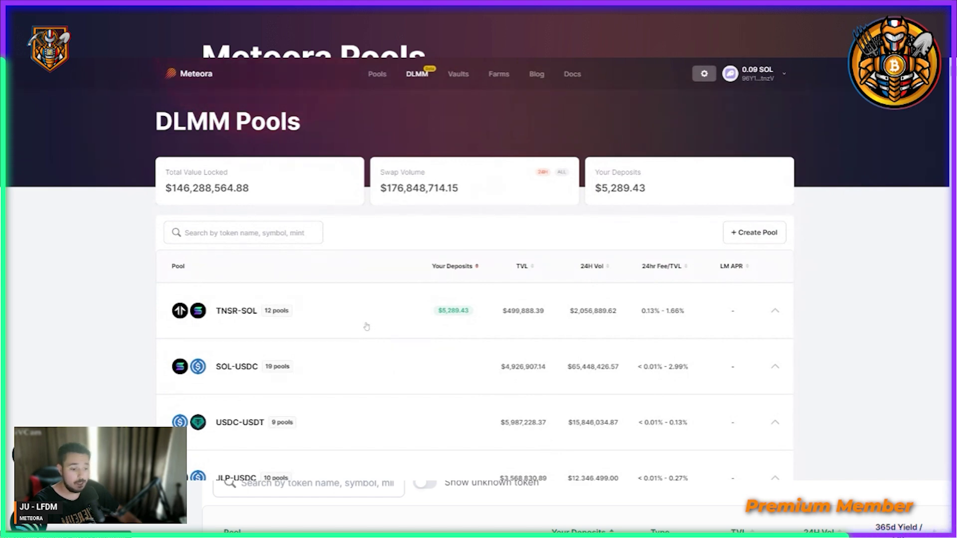
Expand the TNSR-SOL group in the DLMM pool list and compare its pools' bin steps, fees, deposits, TVL and 24-hour volume.
{"action": "left_click", "coordinate": [372, 327]}
{"action": "scroll", "coordinate": [376, 349], "scroll_direction": "down", "scroll_amount": 4}
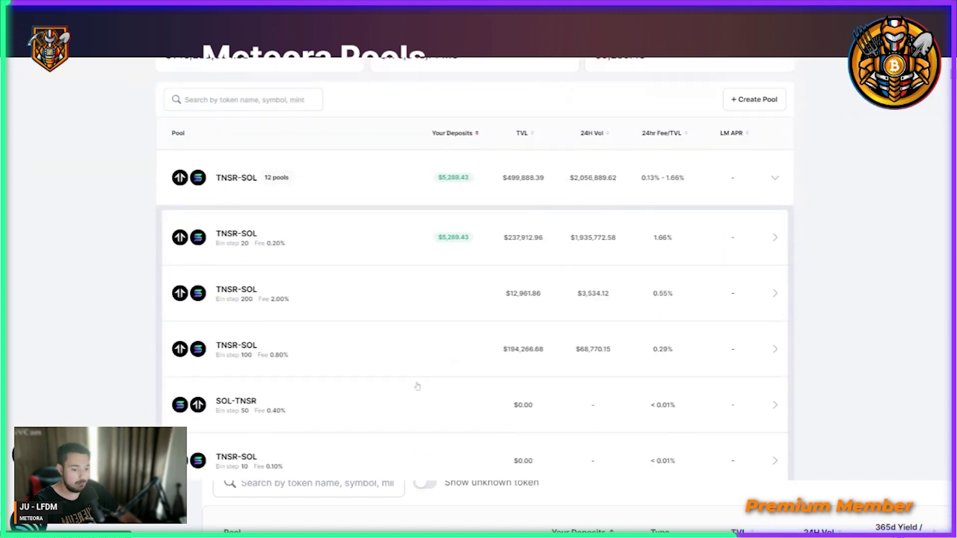
{"action": "scroll", "coordinate": [375, 350], "scroll_direction": "down", "scroll_amount": 2}
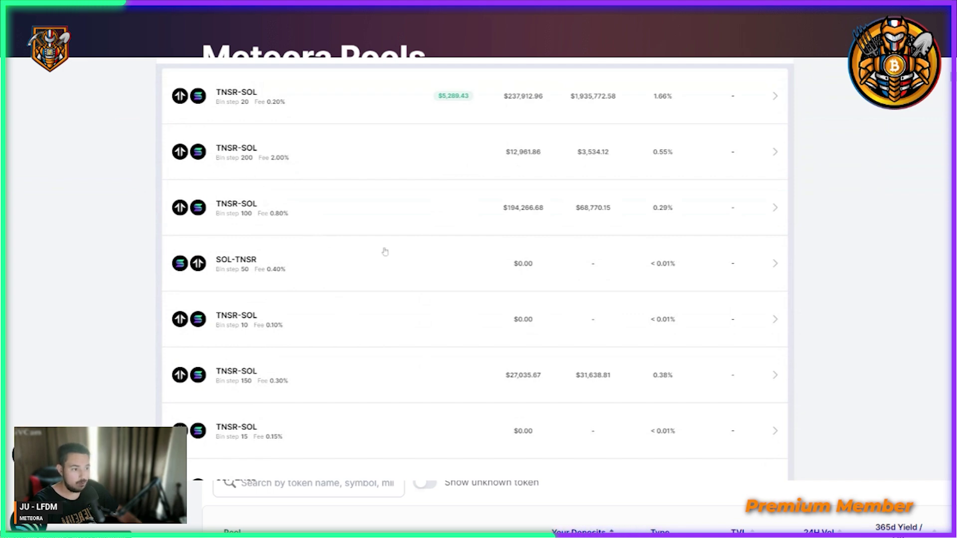
{"action": "scroll", "coordinate": [393, 262], "scroll_direction": "up", "scroll_amount": 3}
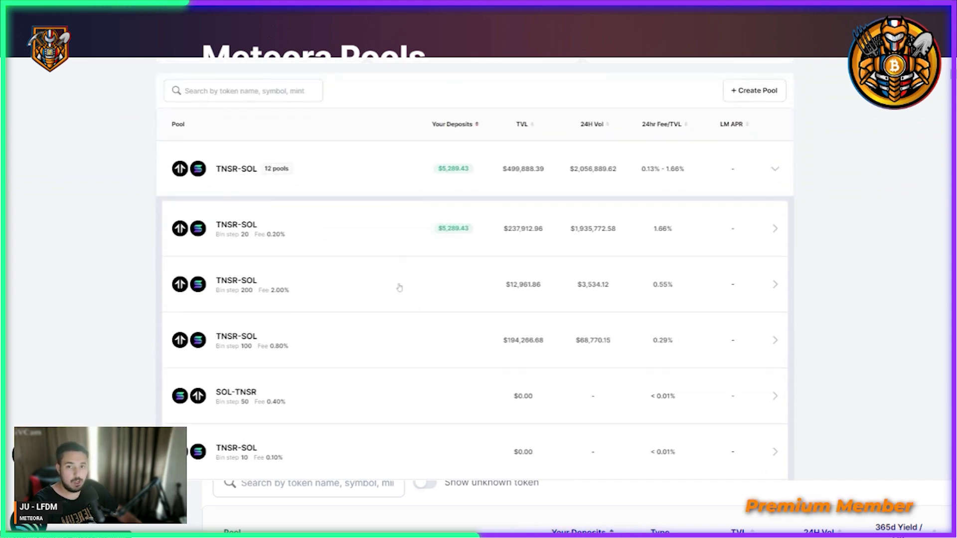
{"action": "scroll", "coordinate": [398, 287], "scroll_direction": "down", "scroll_amount": 3}
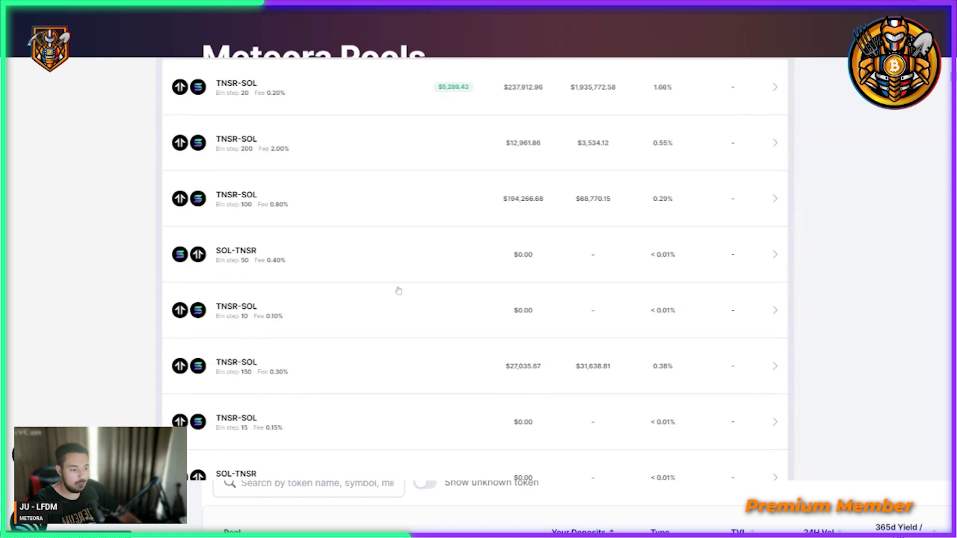
{"action": "scroll", "coordinate": [412, 365], "scroll_direction": "up", "scroll_amount": 3}
{"action": "scroll", "coordinate": [540, 305], "scroll_direction": "up", "scroll_amount": 3}
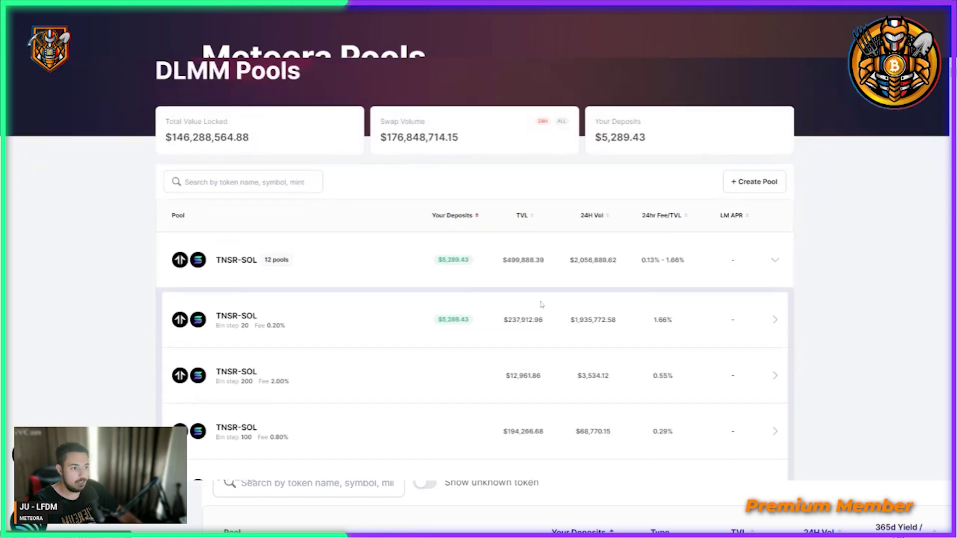
{"action": "scroll", "coordinate": [508, 292], "scroll_direction": "down", "scroll_amount": 4}
{"action": "scroll", "coordinate": [516, 282], "scroll_direction": "up", "scroll_amount": 3}
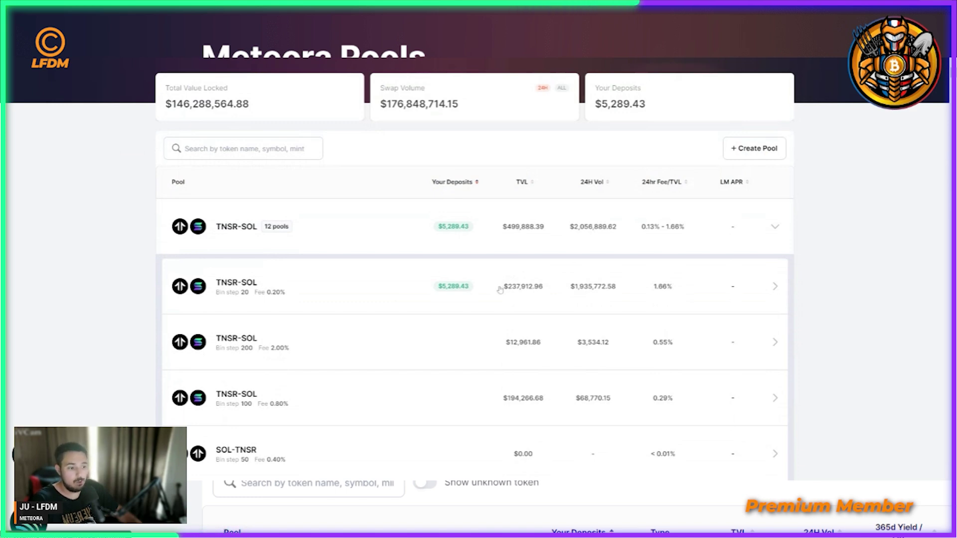
{"action": "scroll", "coordinate": [498, 298], "scroll_direction": "down", "scroll_amount": 1}
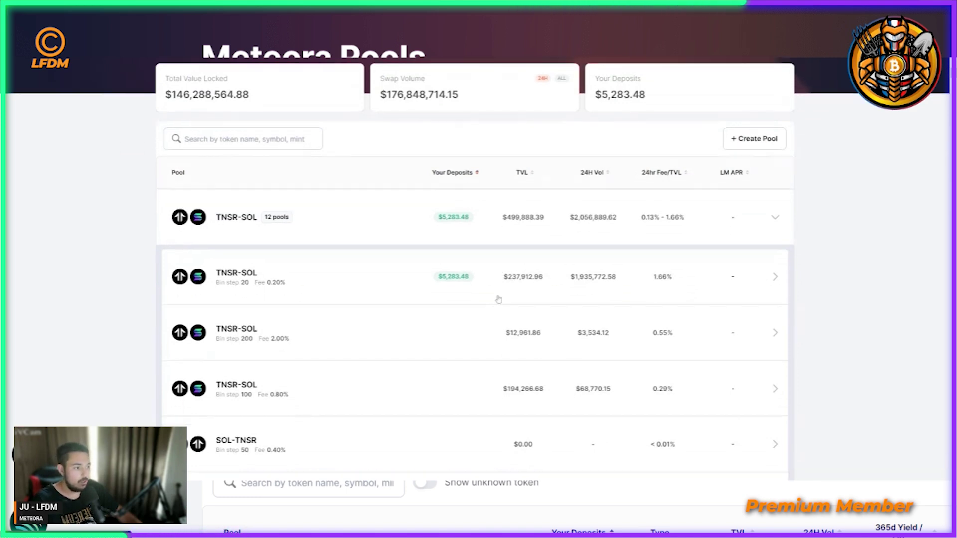